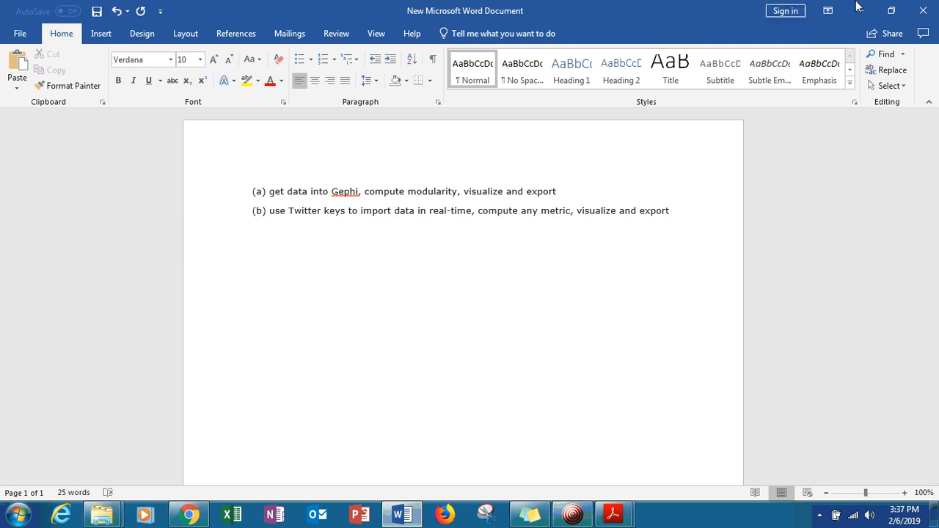
Open the Twitter_Dev_Account document from the desktop and look through its instructions for creating a Twitter developer account.
click(859, 9)
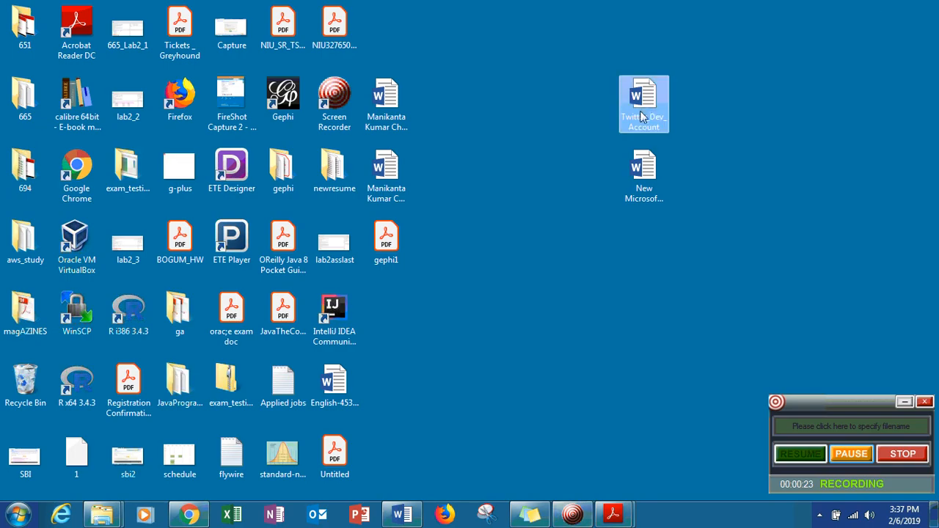
double_click(646, 106)
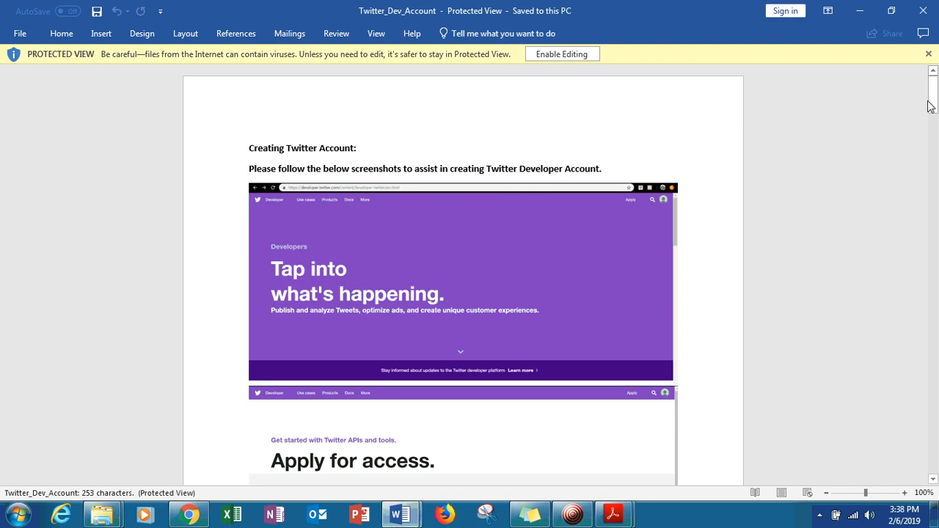
mouse_move(932, 107)
mouse_down()
mouse_move(933, 204)
mouse_move(933, 96)
mouse_up()
click(856, 12)
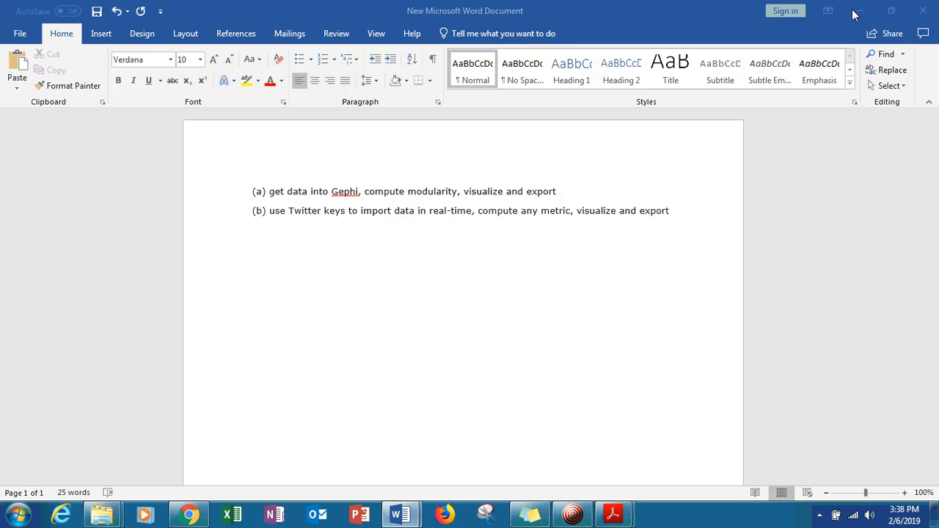
click(860, 9)
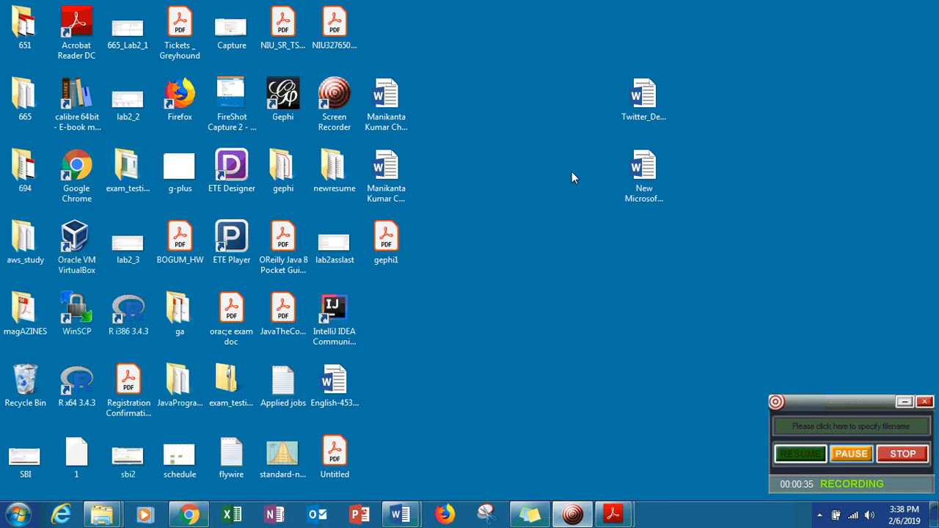
In Chrome, search for "twitter developer" and open the Twitter Developer Platform site.
click(192, 515)
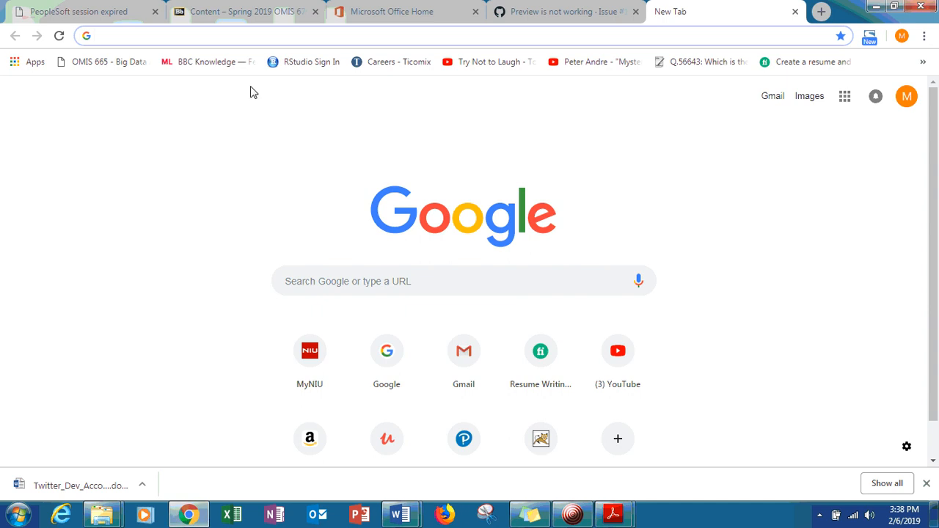
click(220, 42)
text(t)
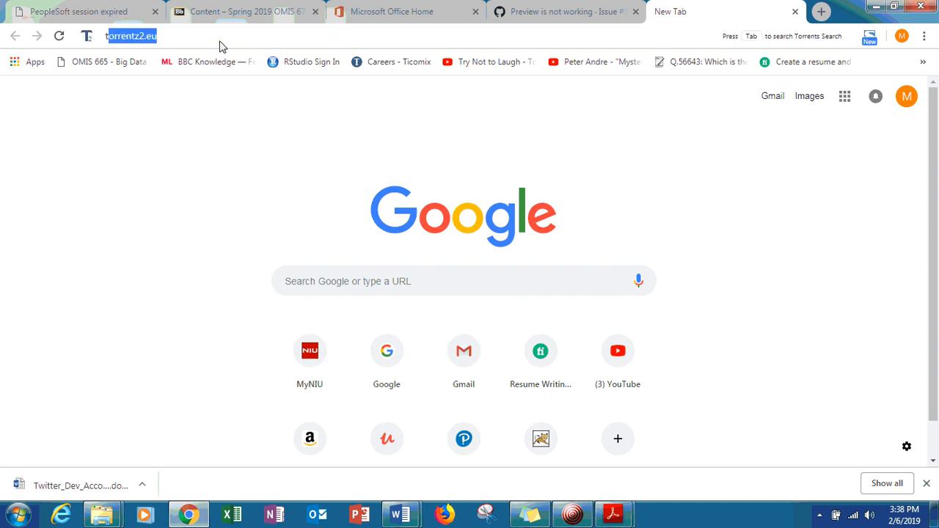
text(witter developer)
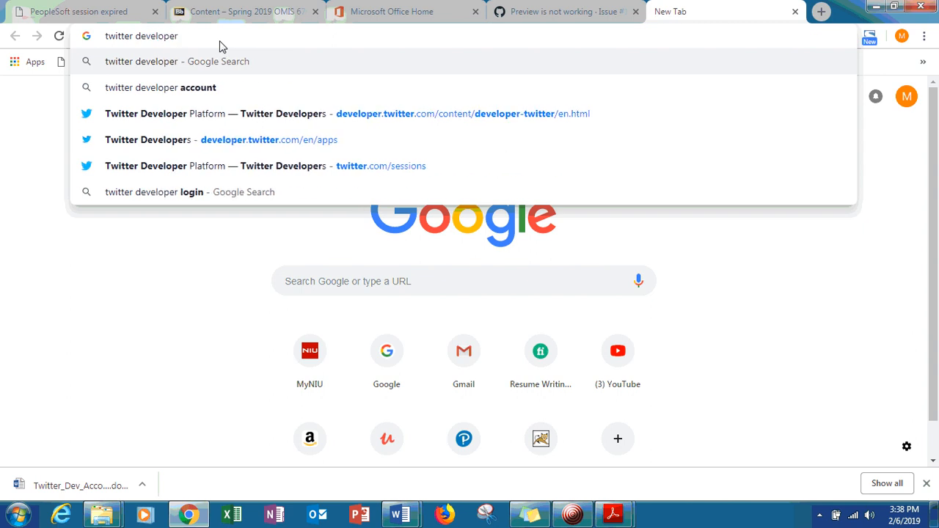
key(Return)
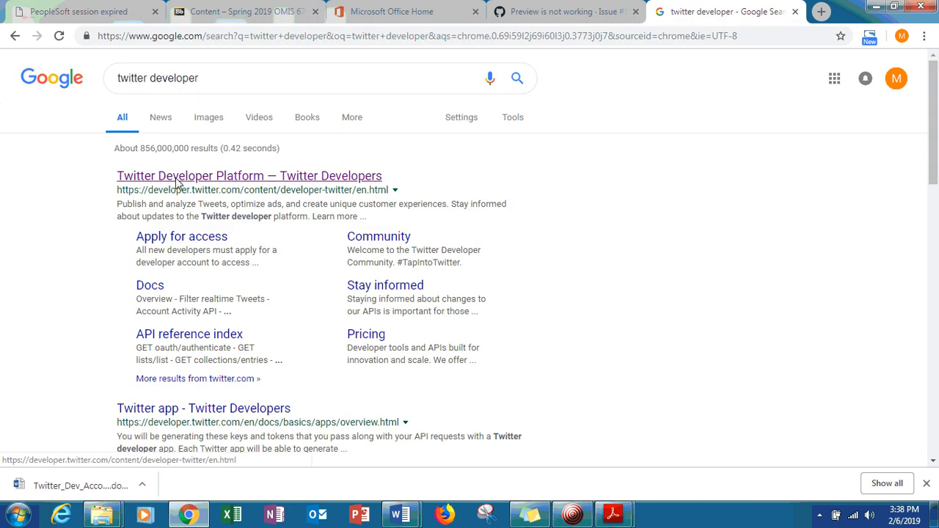
click(176, 181)
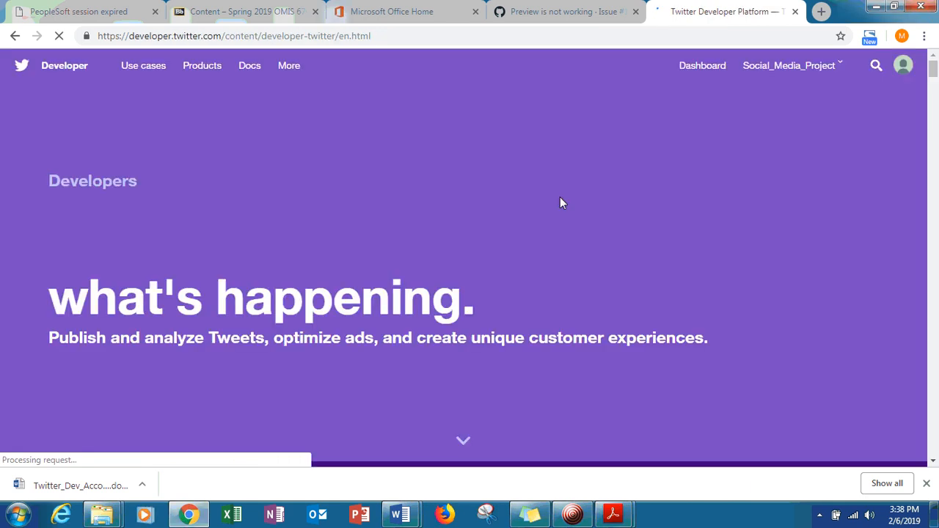
Open the keys and tokens of the OMIS_670_Project app from the Social_Media_Project account's apps.
mouse_move(819, 77)
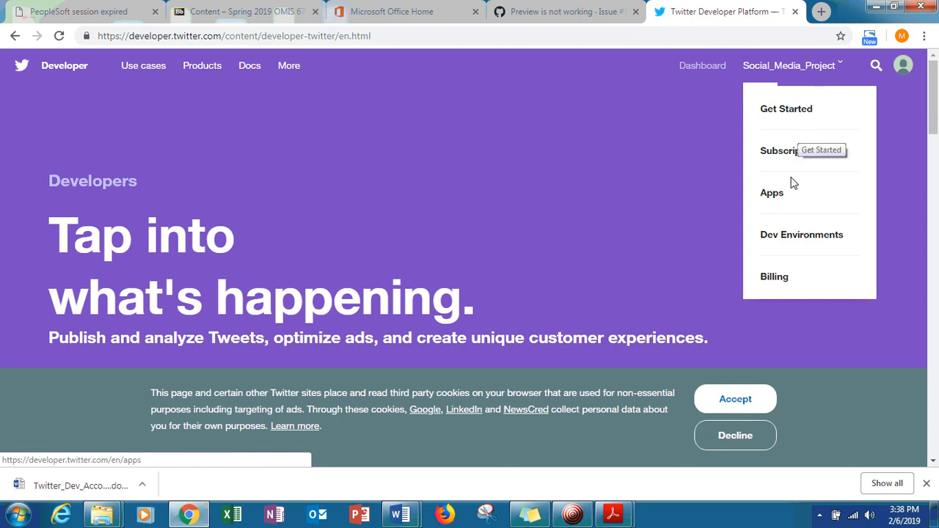
mouse_move(789, 65)
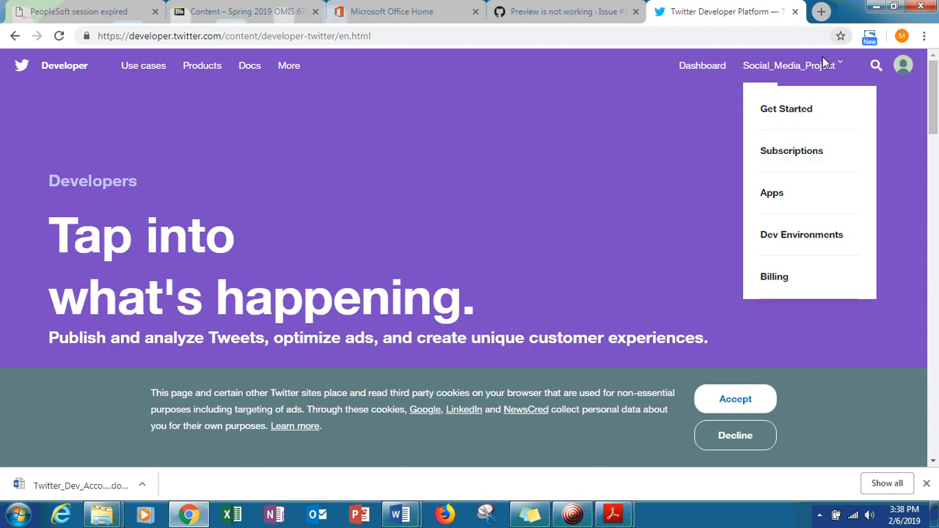
click(774, 194)
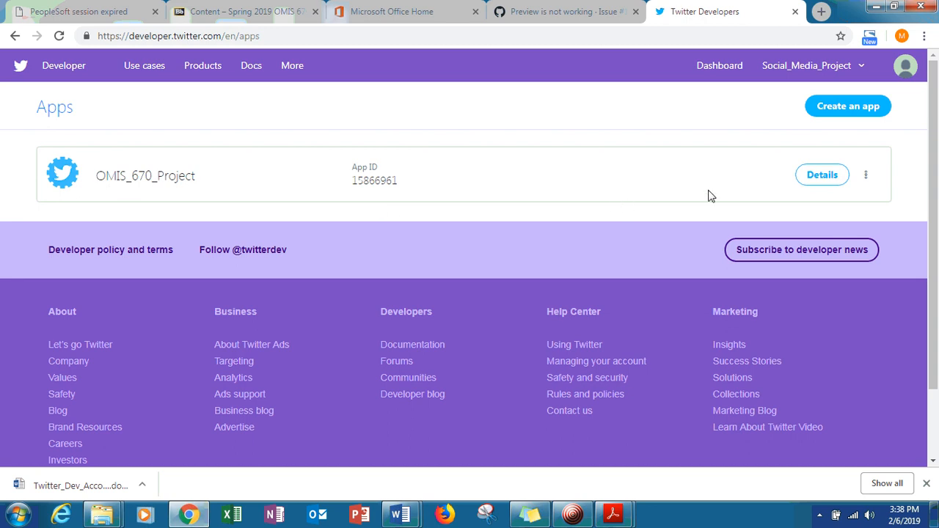
click(813, 177)
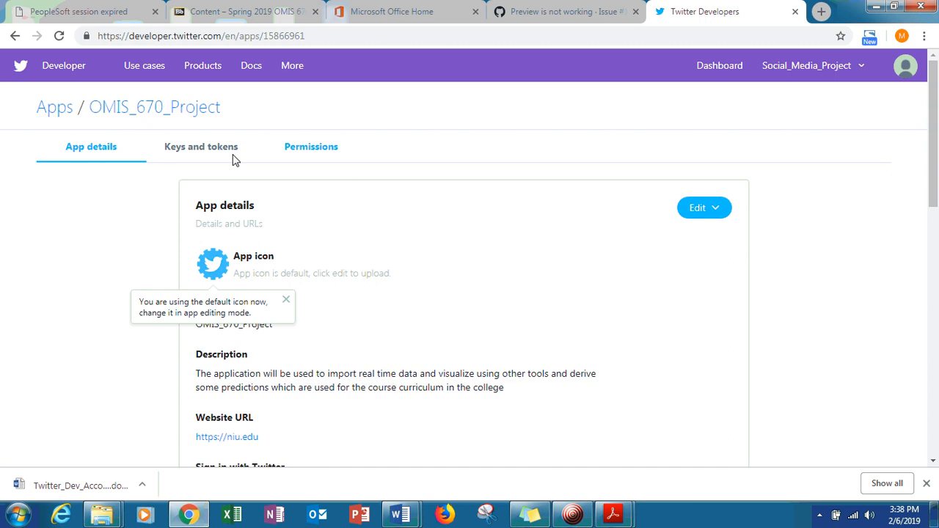
click(210, 154)
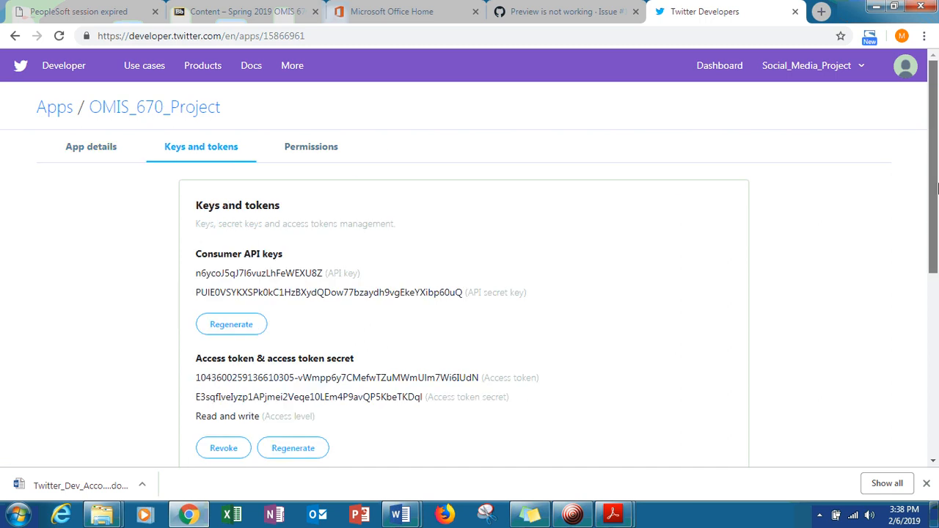
scroll(933, 147, down, 1)
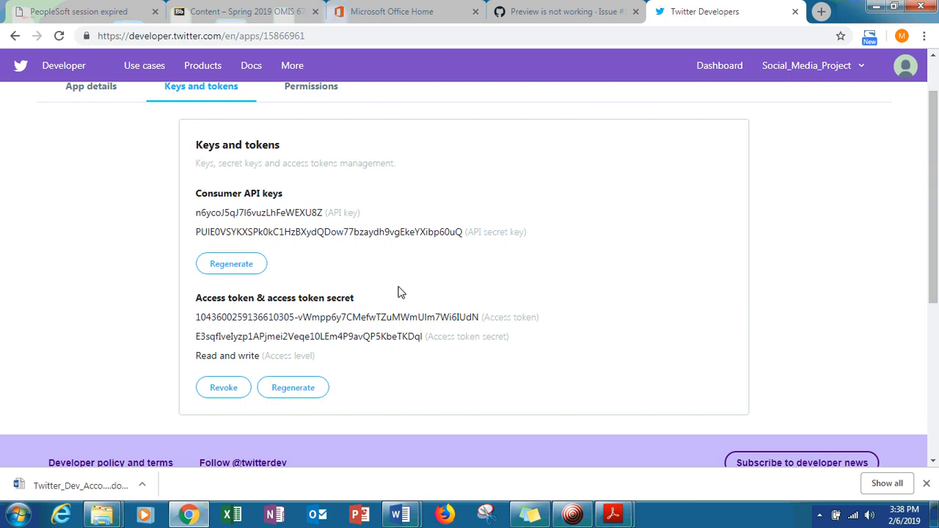
Start Gephi from the desktop and create a new project.
click(881, 6)
click(277, 96)
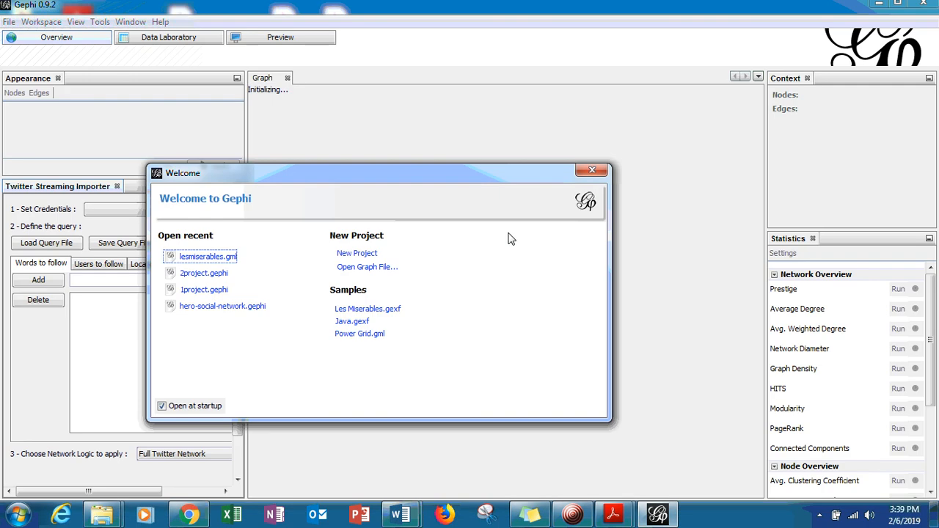
click(356, 254)
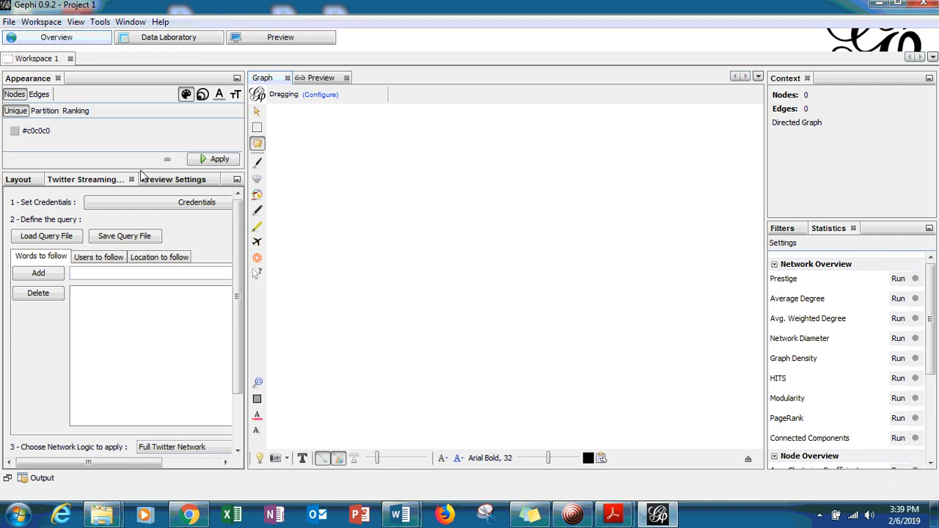
Find TwitterStreamingImporter among the installed plugins and view its description.
click(100, 23)
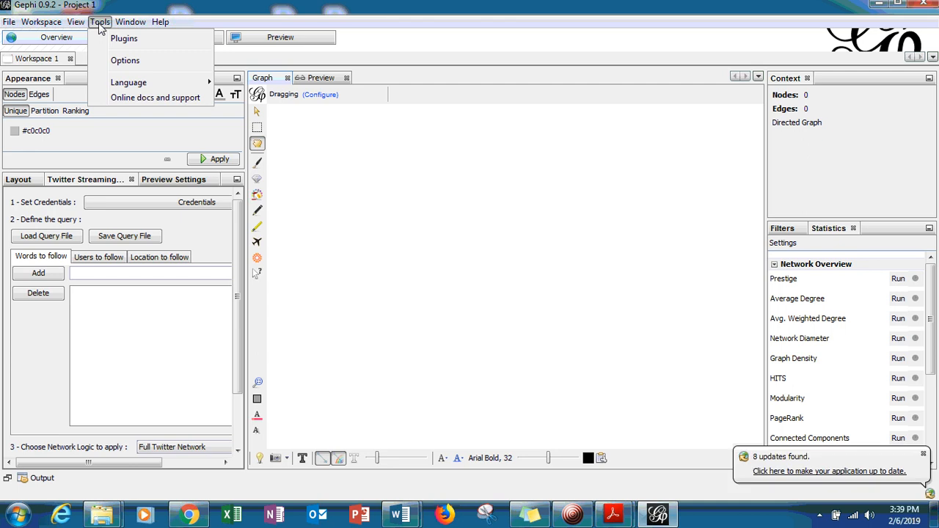
click(118, 40)
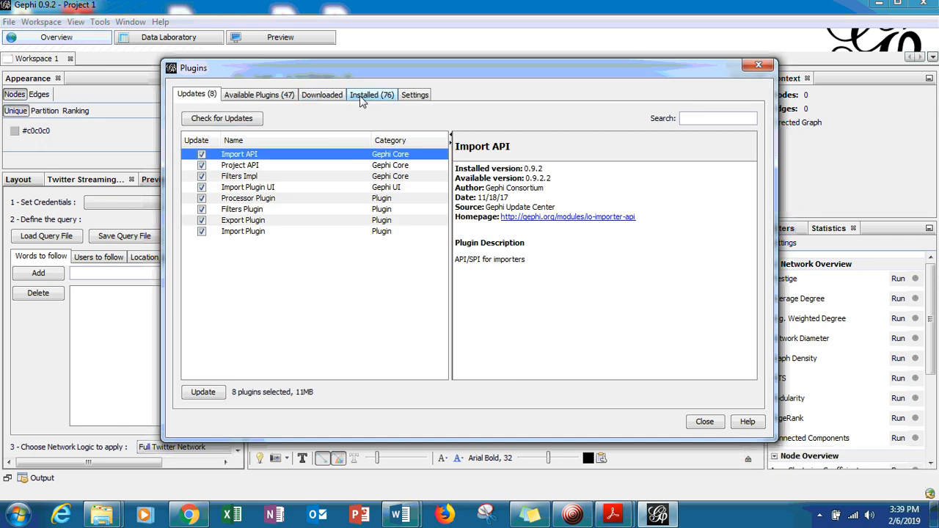
click(360, 96)
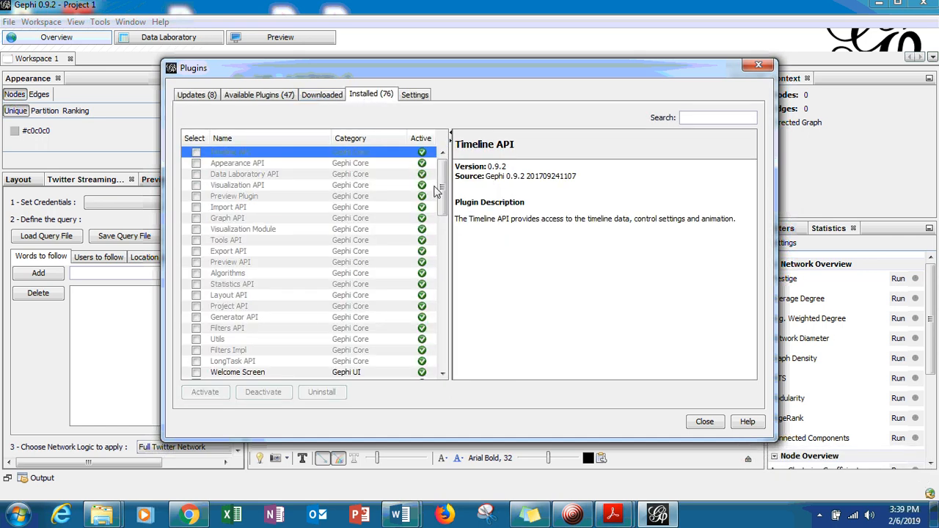
drag(441, 195, 442, 305)
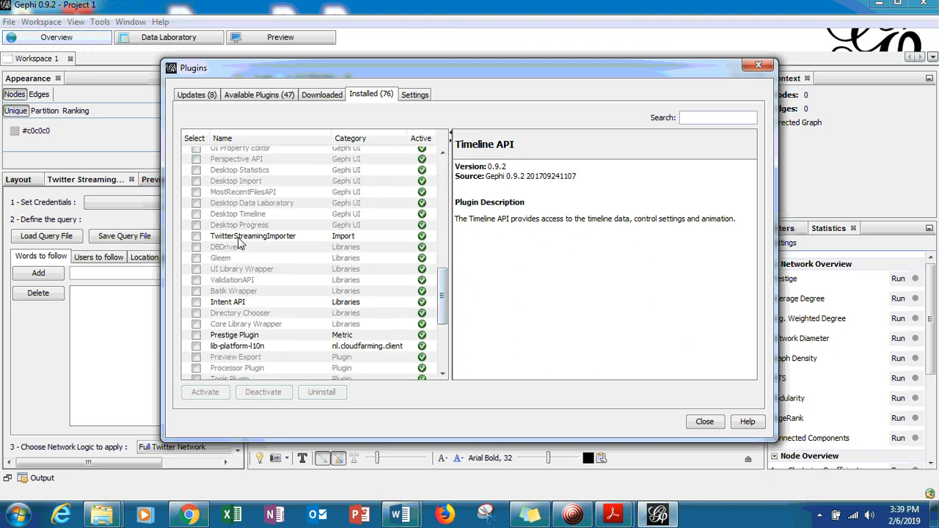
click(300, 248)
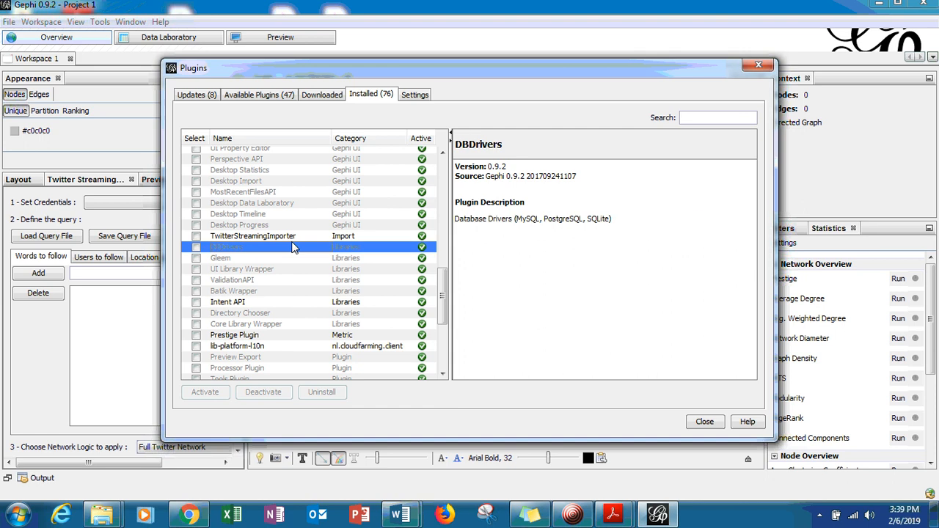
click(289, 237)
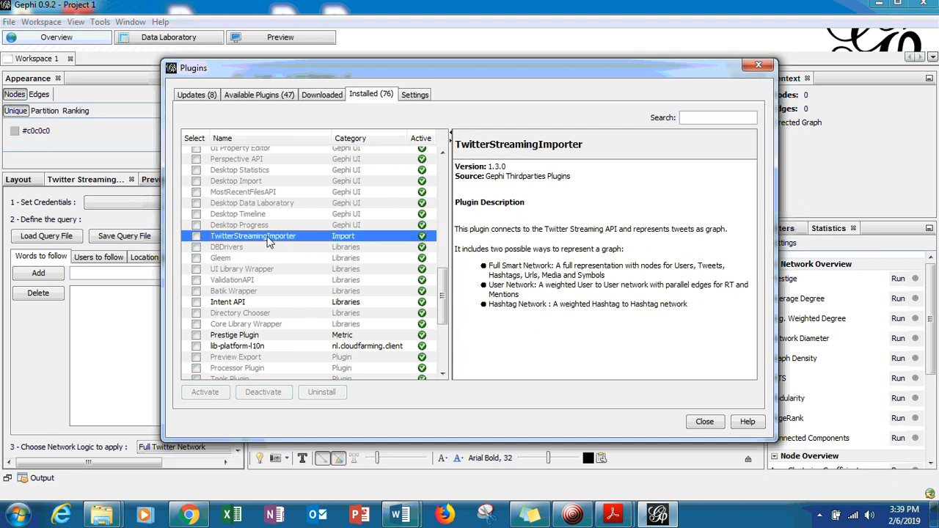
Try marking SemanticWebImport for installation among the available plugins, and close the plugin manager.
click(258, 95)
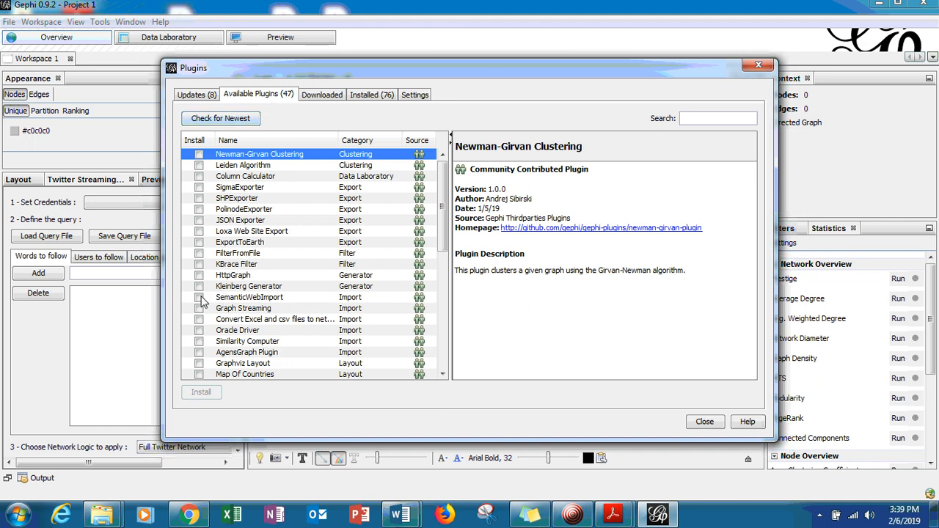
click(199, 297)
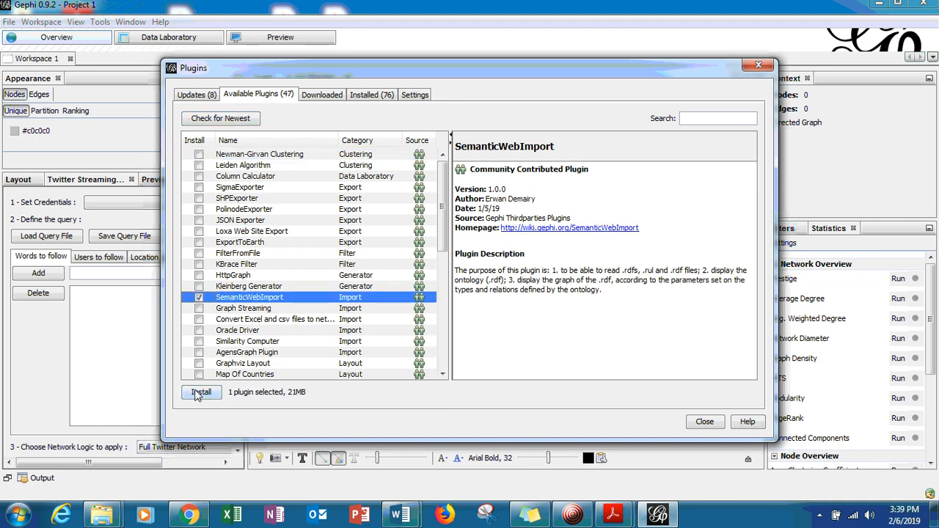
click(199, 298)
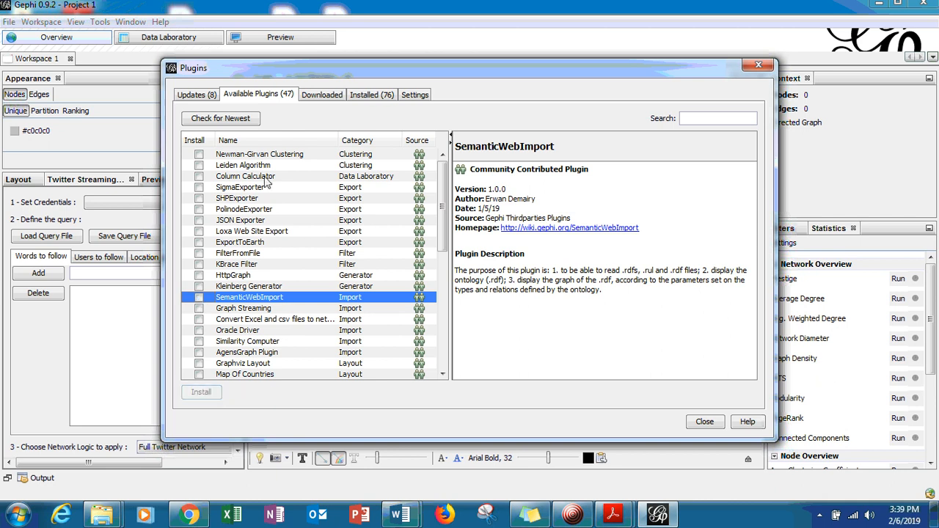
click(367, 93)
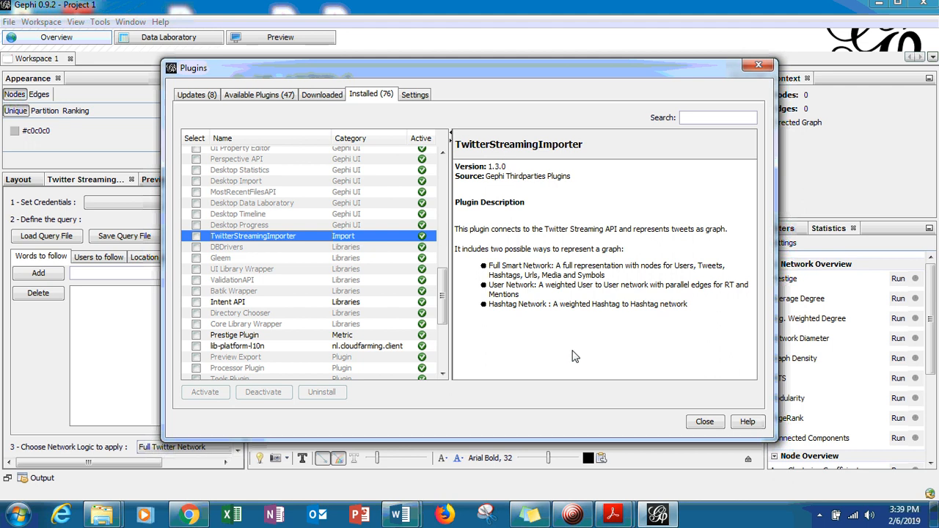
click(705, 422)
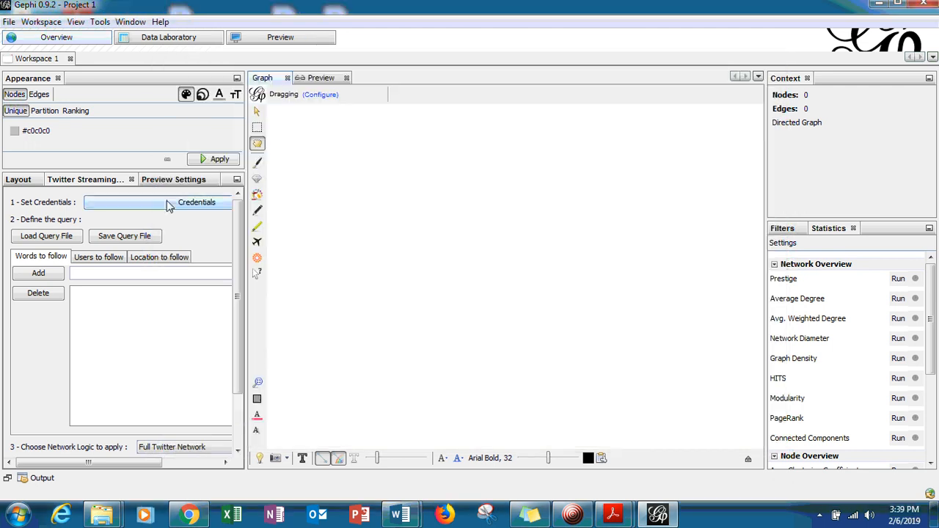
Show the Twitter Streaming Importer window and widen its pane.
click(129, 22)
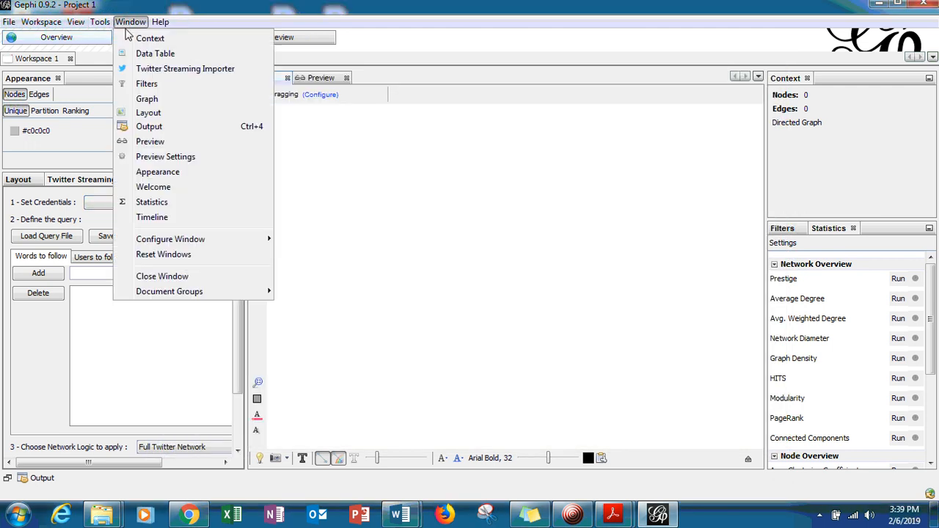
click(143, 69)
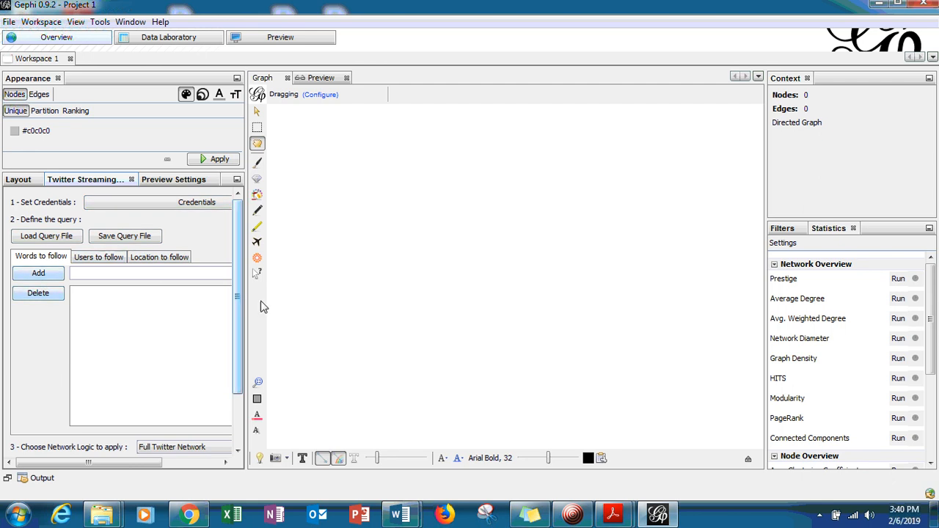
drag(246, 310, 311, 300)
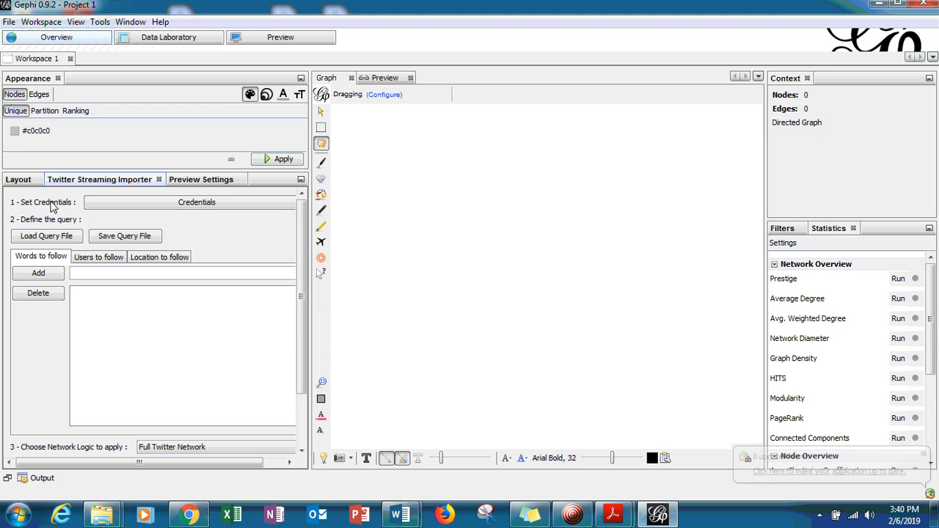
Compare the stored Twitter API keys and access tokens with those on the Twitter developer page in Chrome, and accept the credentials in Gephi.
click(204, 209)
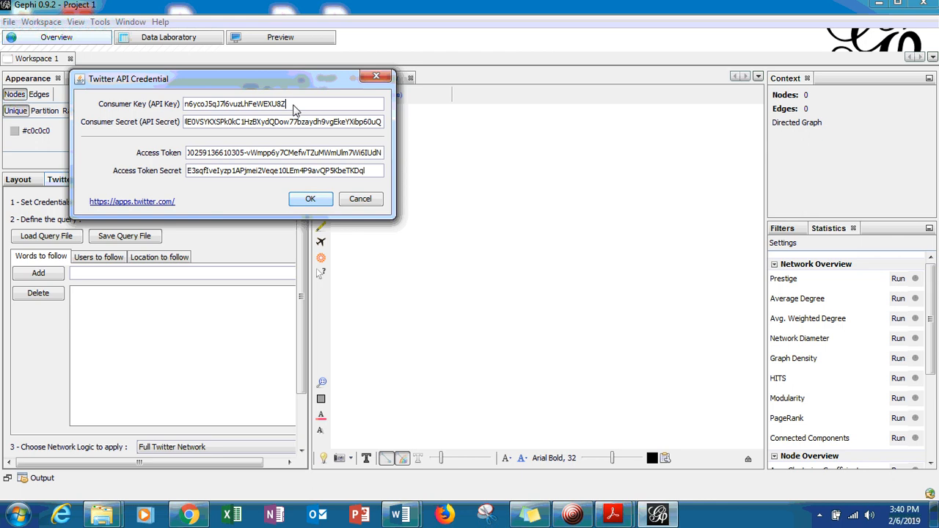
drag(293, 108, 182, 109)
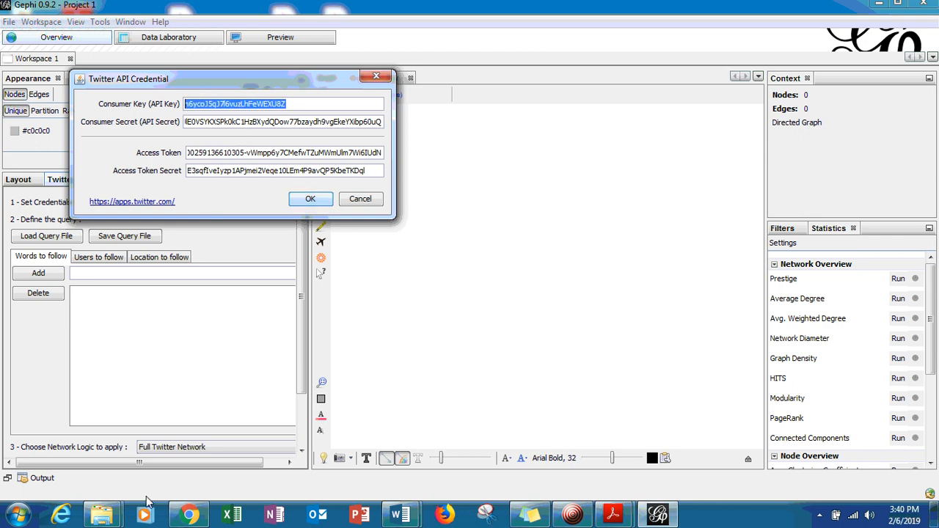
click(189, 515)
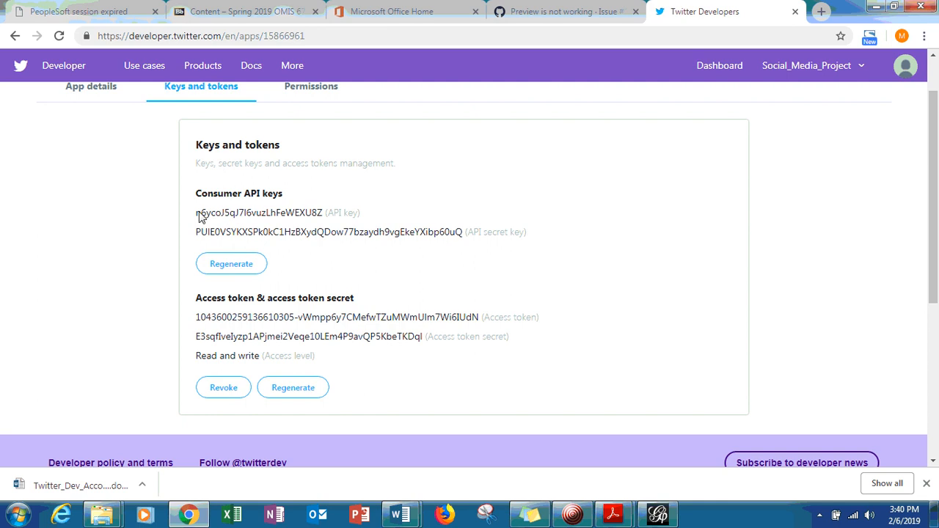
click(658, 515)
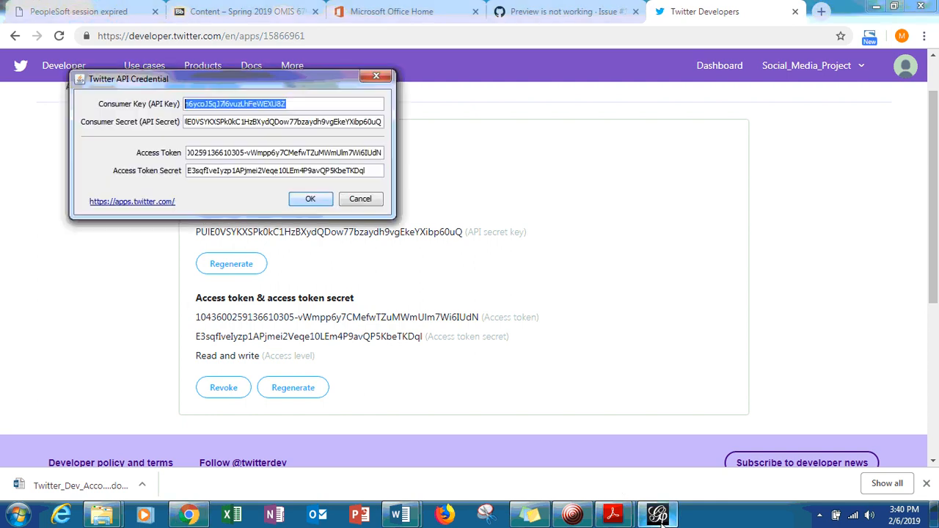
drag(250, 81, 614, 132)
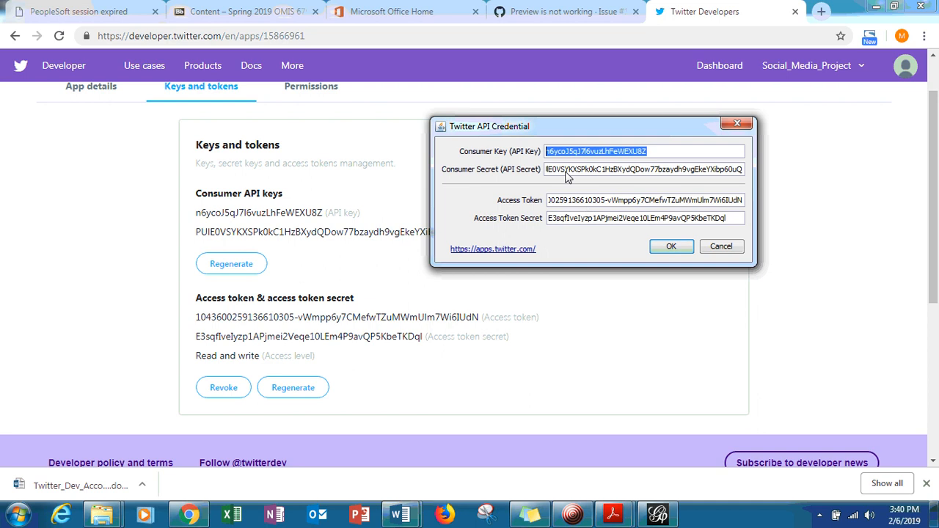
click(669, 249)
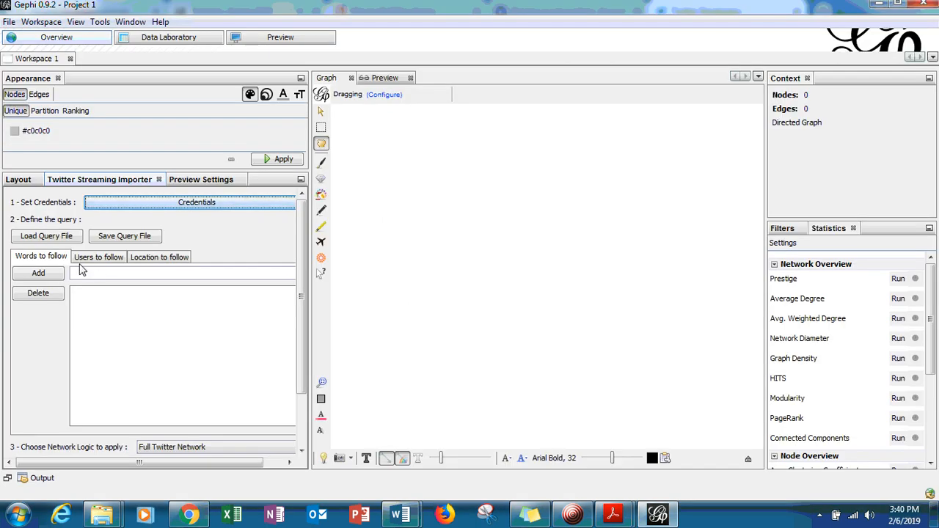
Look over the user and location query options, and add "pepsi" to the words to follow.
click(106, 258)
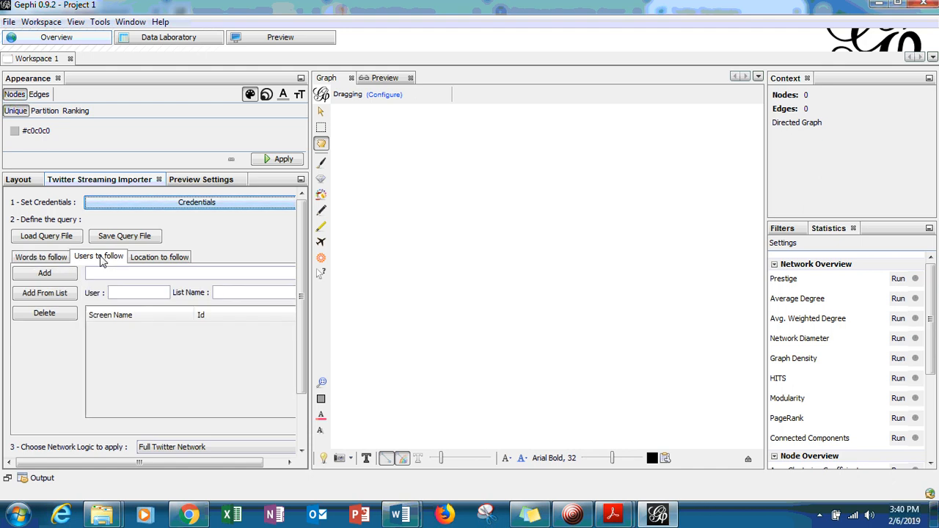
click(141, 260)
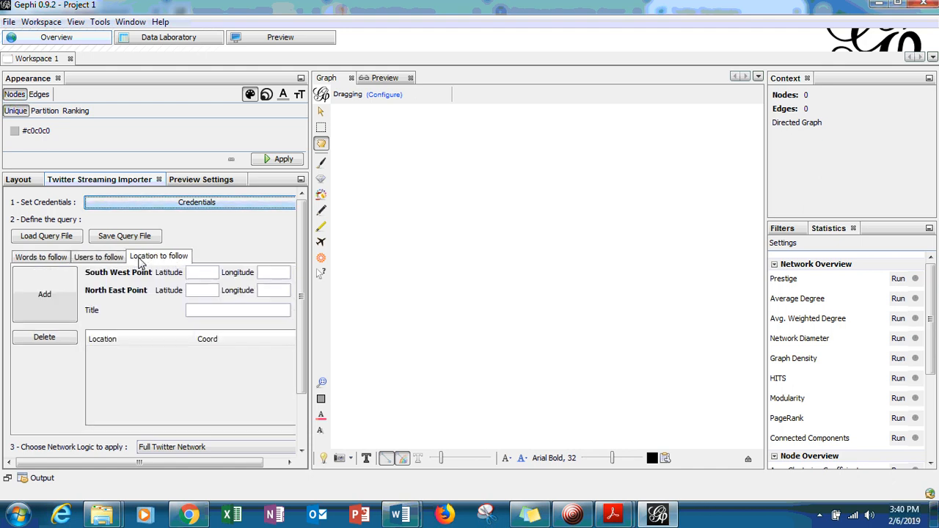
click(42, 257)
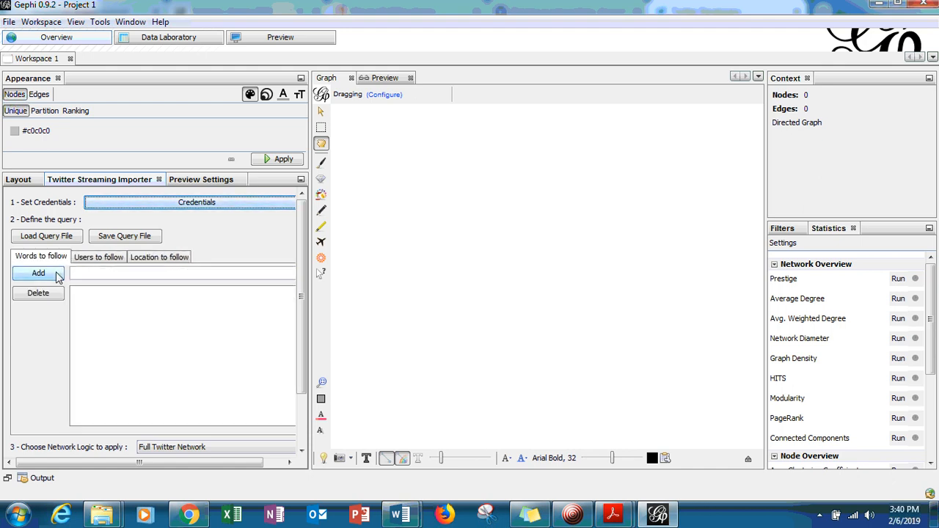
click(88, 276)
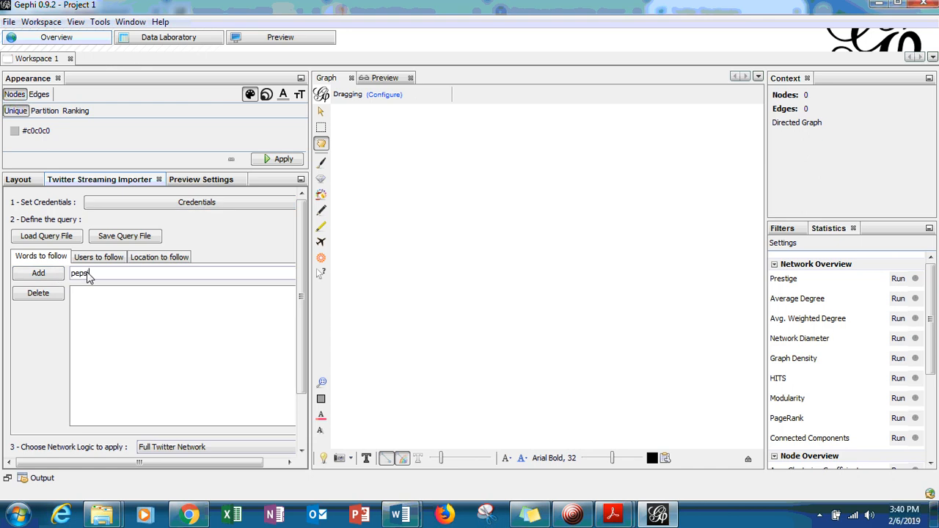
text(pepsi)
click(52, 281)
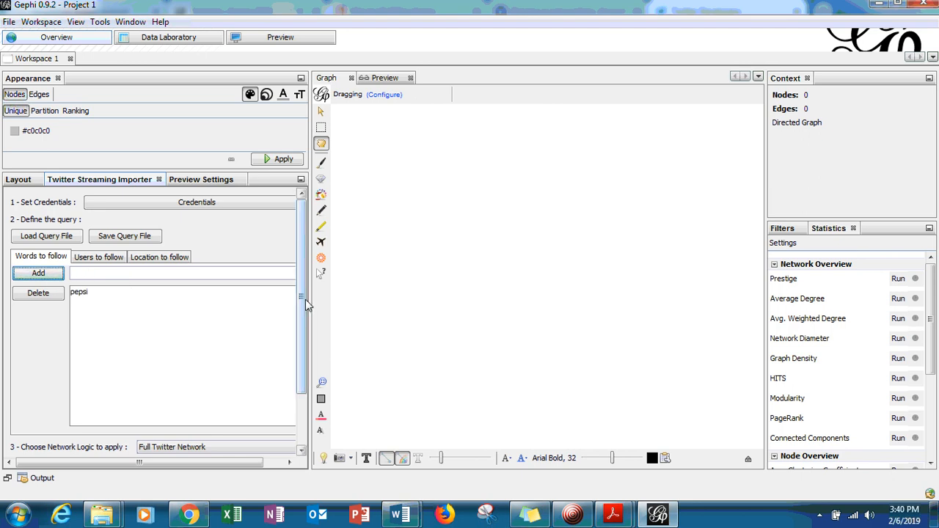
Choose Full Twitter Network as the network logic and connect to the Twitter stream.
scroll(306, 315, down, 1)
scroll(307, 316, down, 3)
click(261, 377)
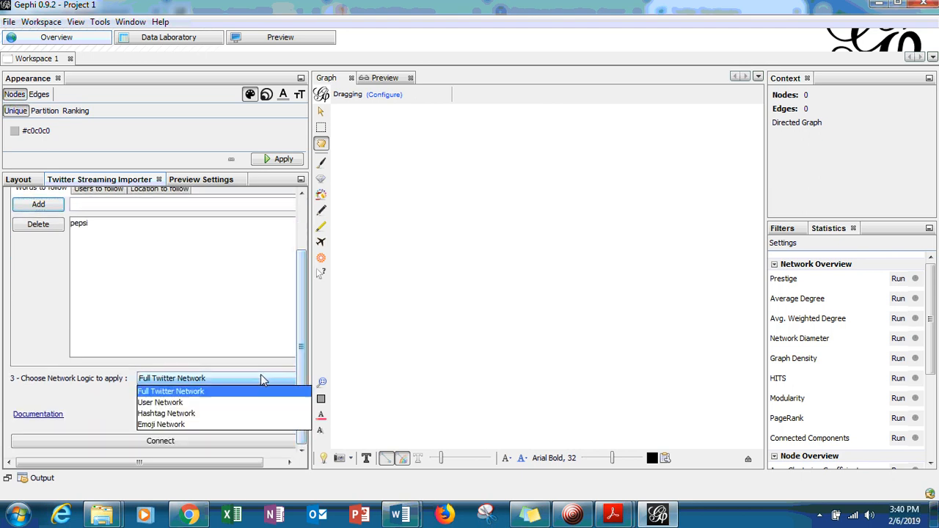
click(178, 393)
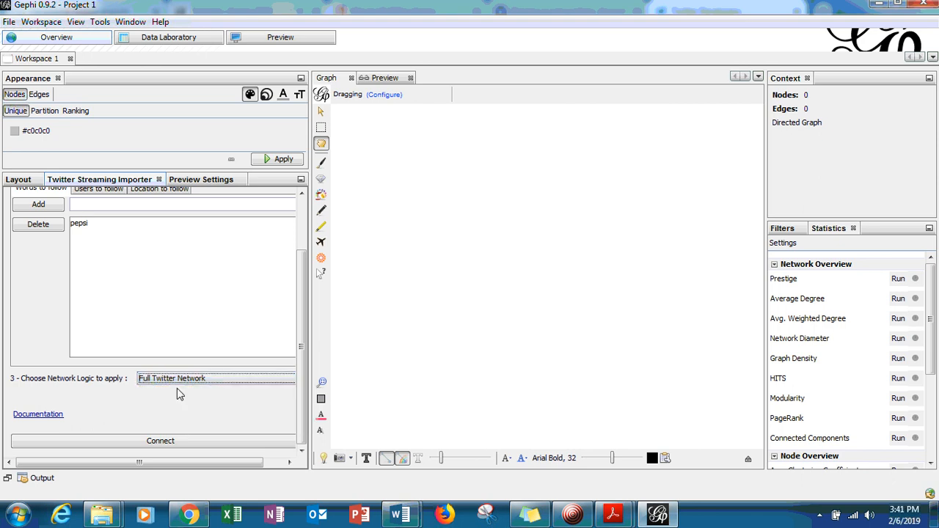
click(159, 443)
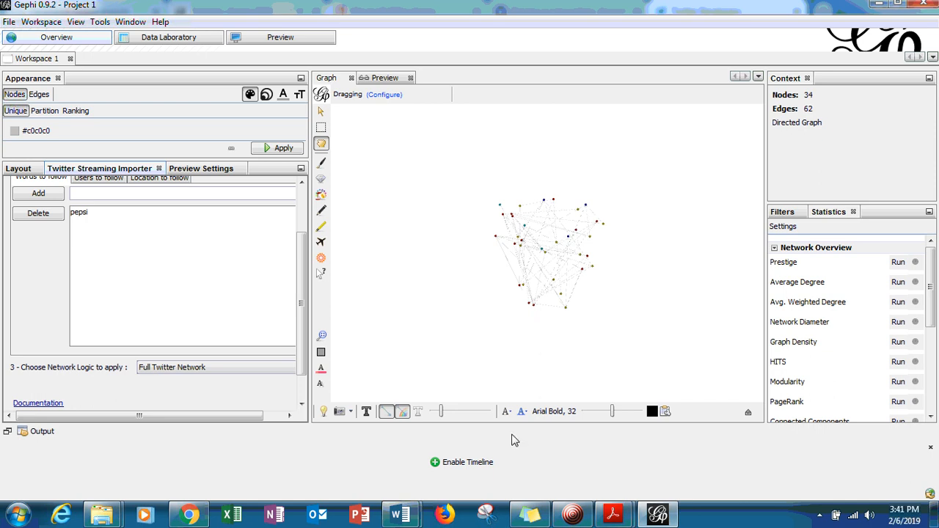
click(576, 518)
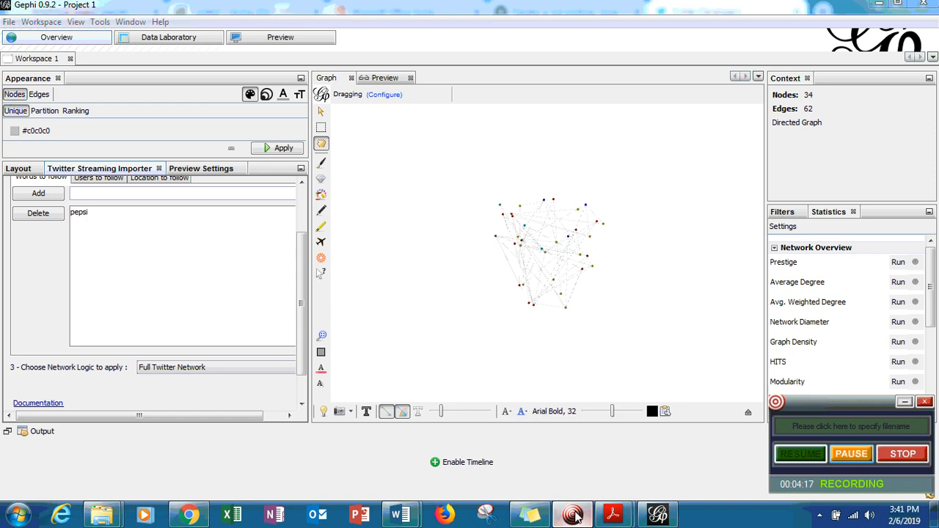
click(849, 455)
click(801, 454)
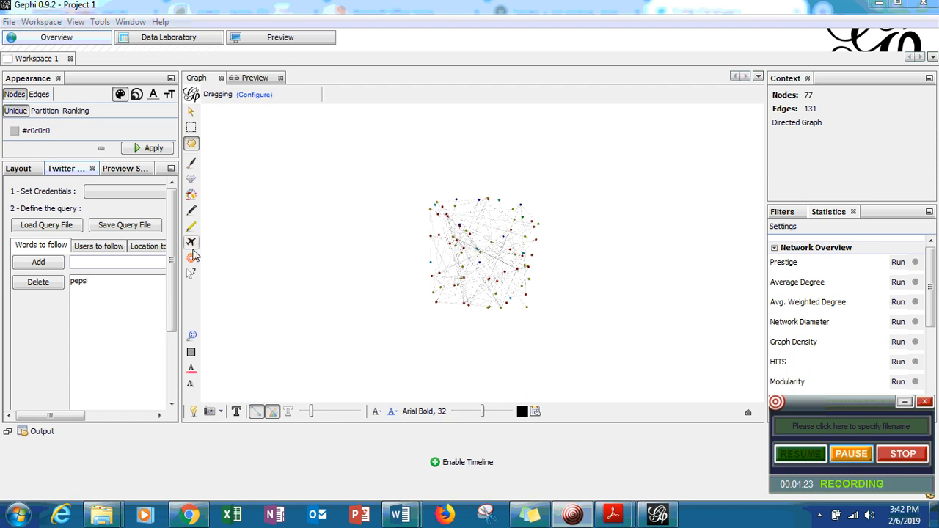
Widen the Twitter Streaming Importer pane and disconnect from the Twitter stream.
drag(170, 255, 171, 332)
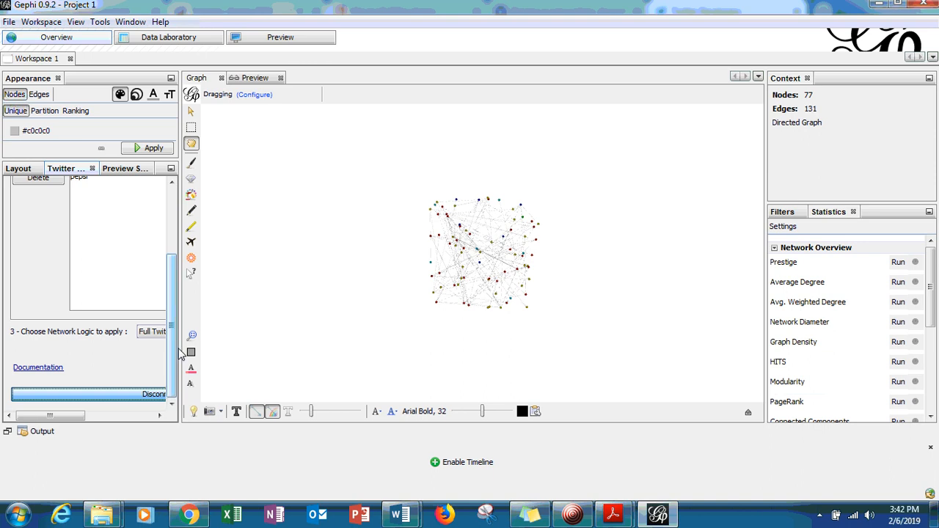
drag(180, 353, 215, 355)
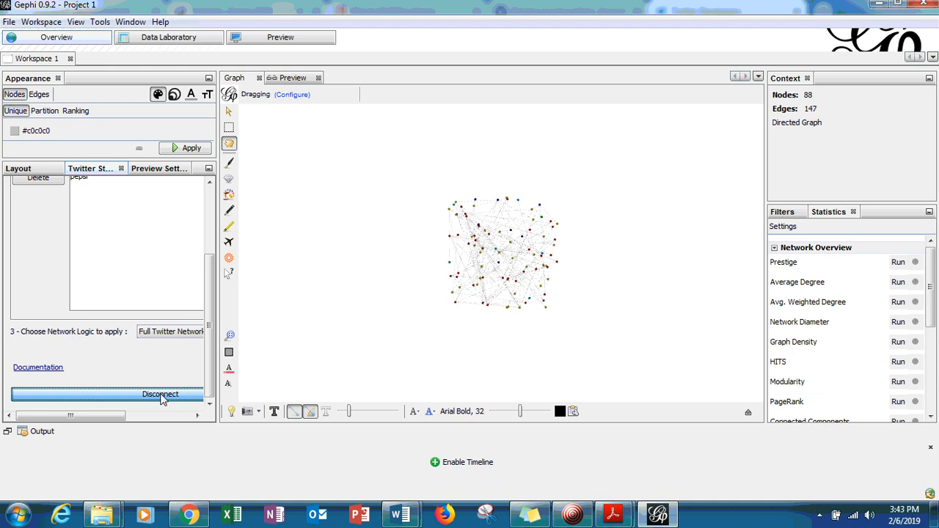
click(162, 396)
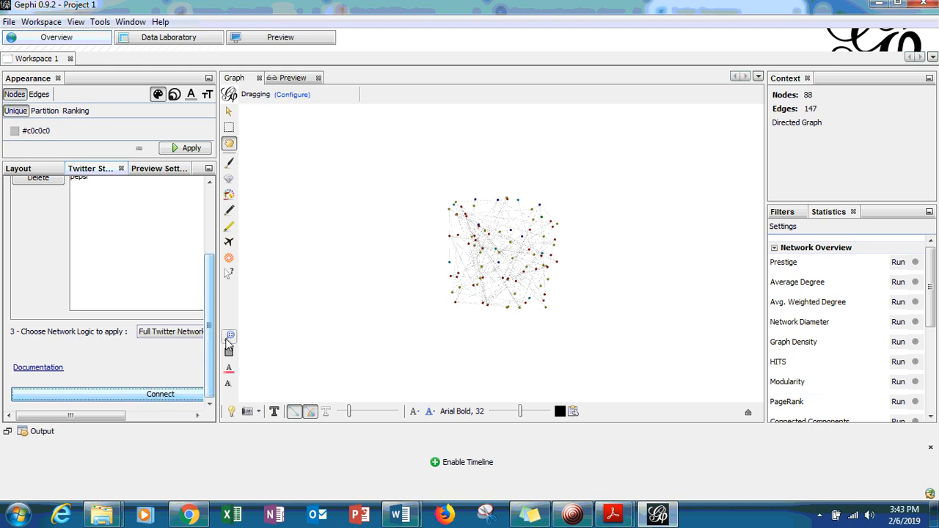
drag(207, 324, 206, 192)
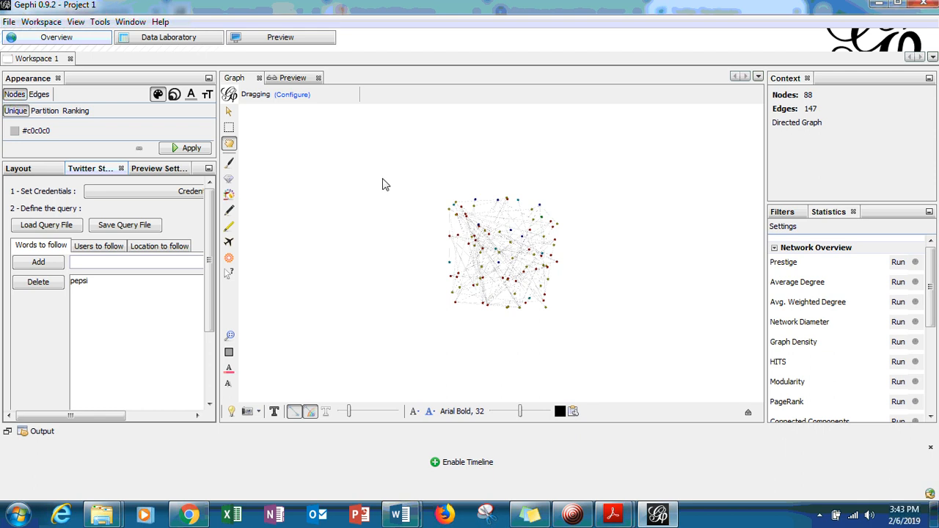
Select the Force Atlas layout for the imported graph and run it.
click(30, 172)
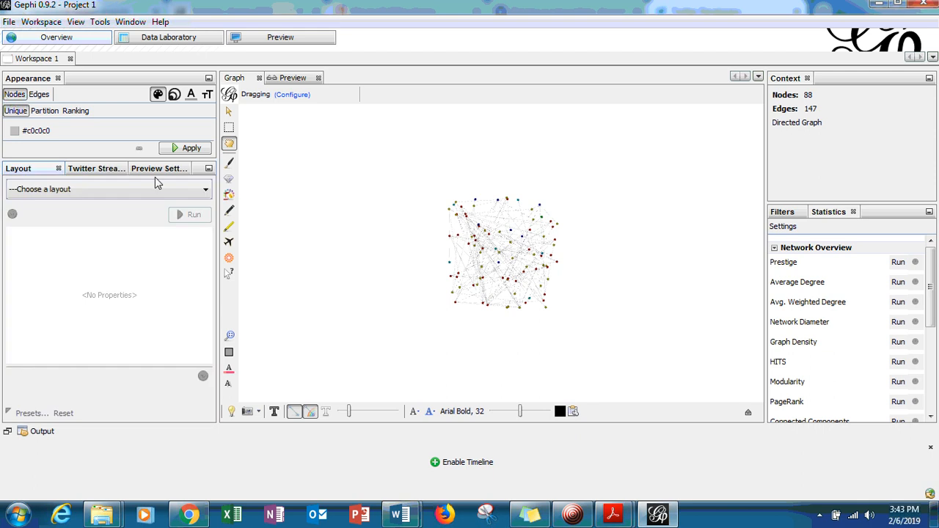
click(134, 189)
click(79, 240)
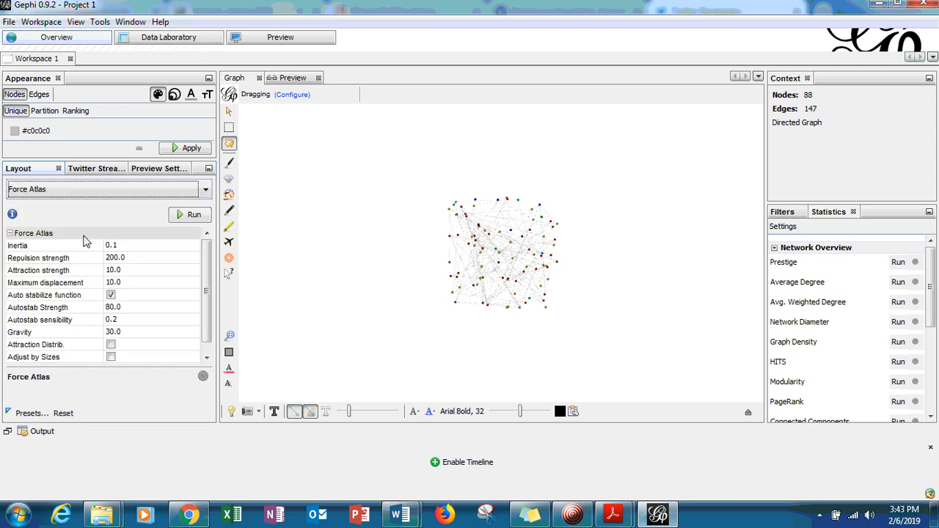
click(185, 216)
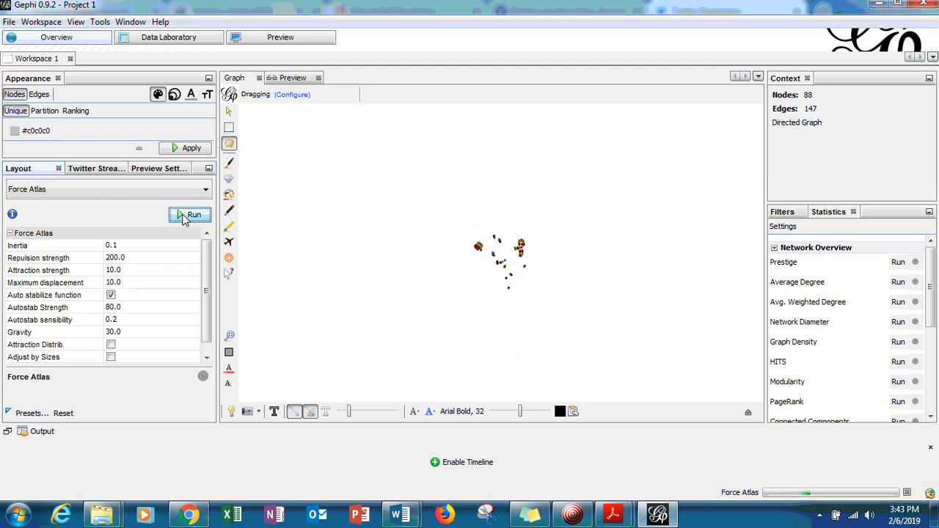
Set the Force Atlas repulsion strength to 10000 and stop the layout once the nodes have spread out.
click(140, 262)
click(130, 261)
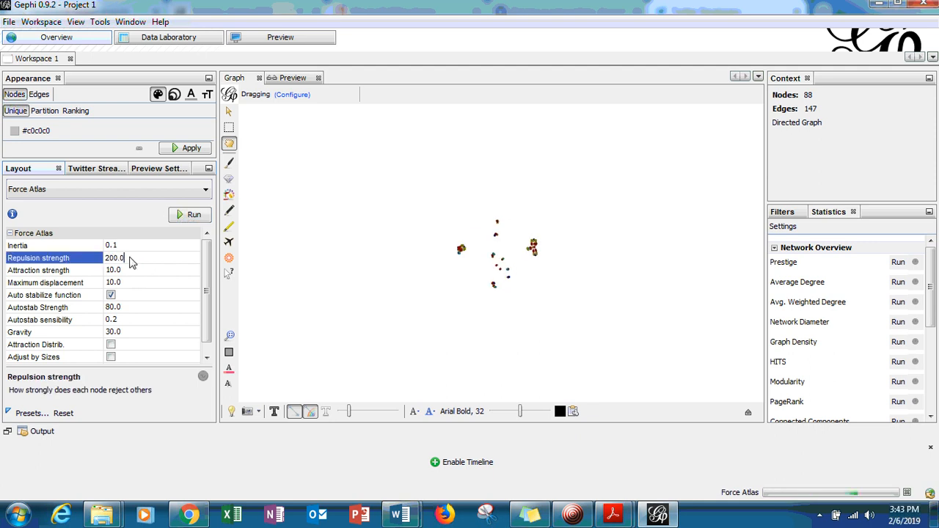
key(BackSpace)
key(BackSpace)
key(BackSpace)
key(BackSpace)
key(BackSpace)
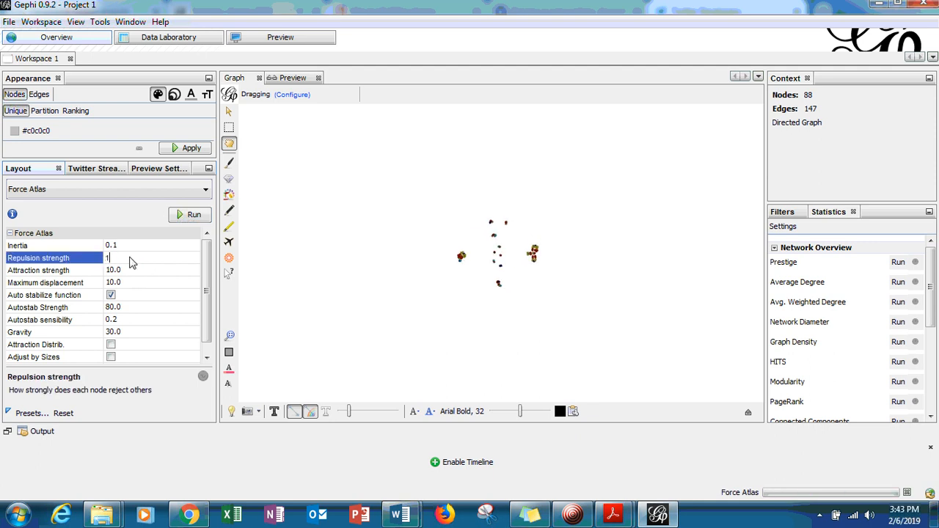
text(10000)
click(193, 216)
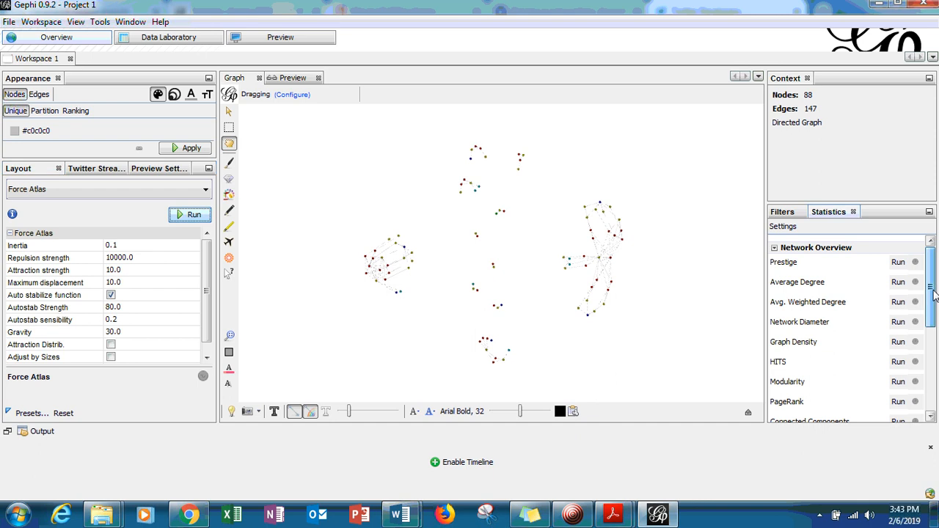
Run the Modularity statistic with Randomize, edge weights and a resolution of 1.0, and close its report.
drag(933, 292, 933, 331)
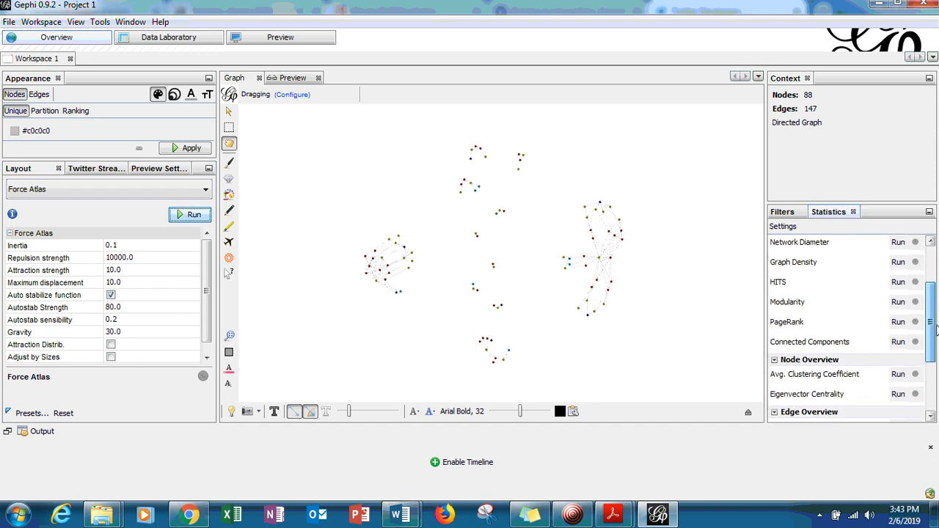
click(898, 301)
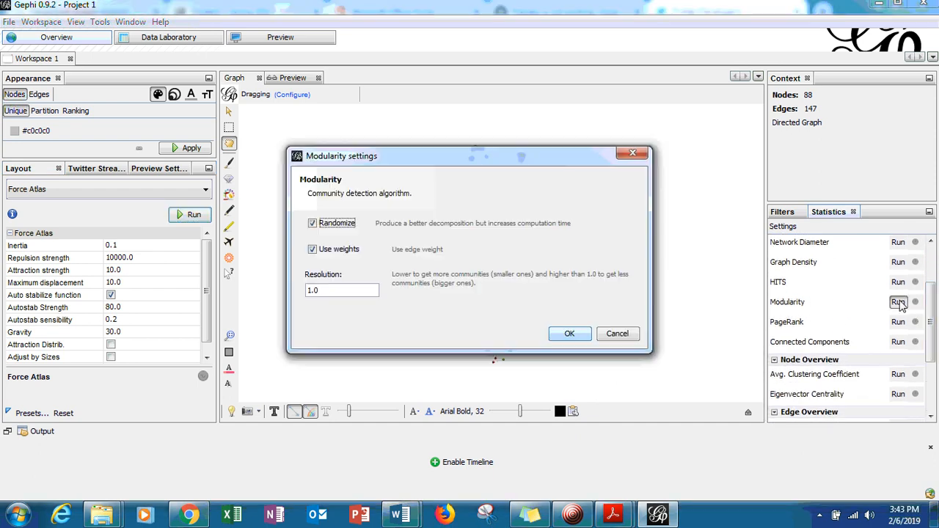
click(564, 332)
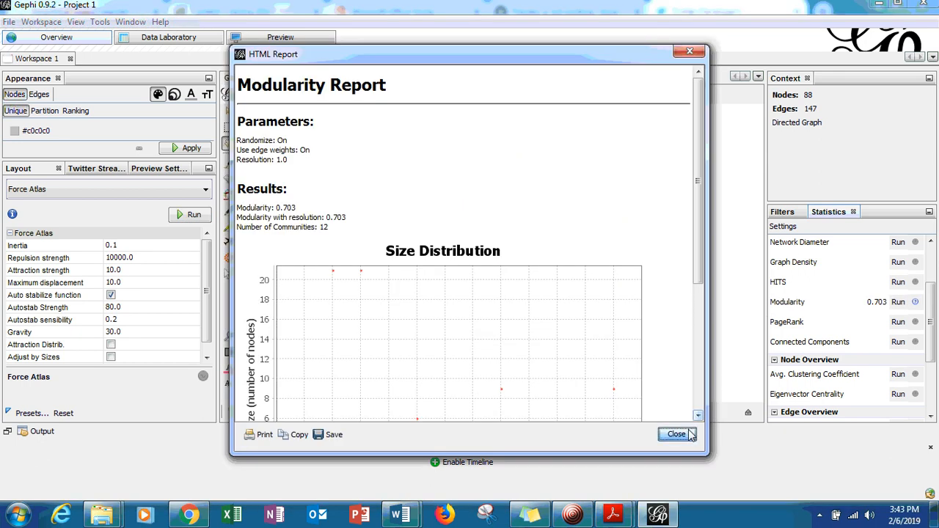
click(677, 434)
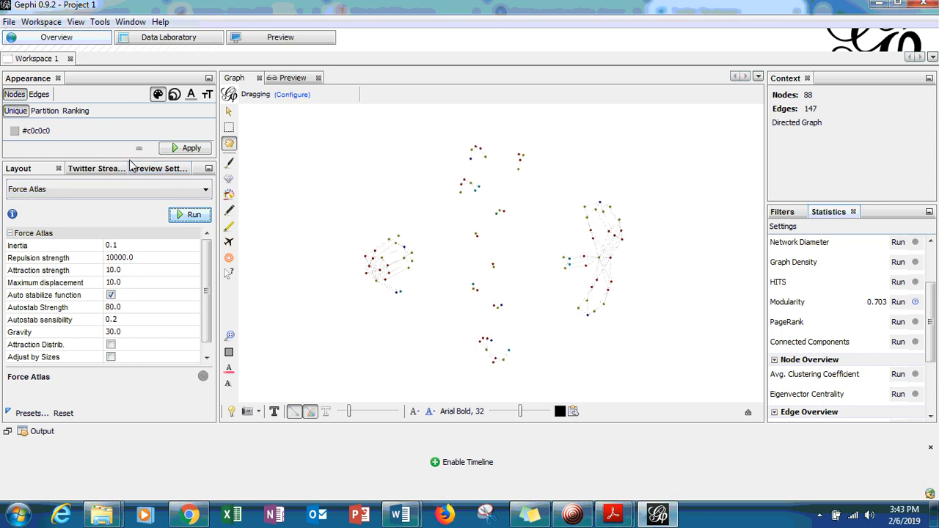
Enlarge the Appearance pane and colour the nodes by the Modularity Class partition.
drag(132, 165, 126, 280)
click(44, 111)
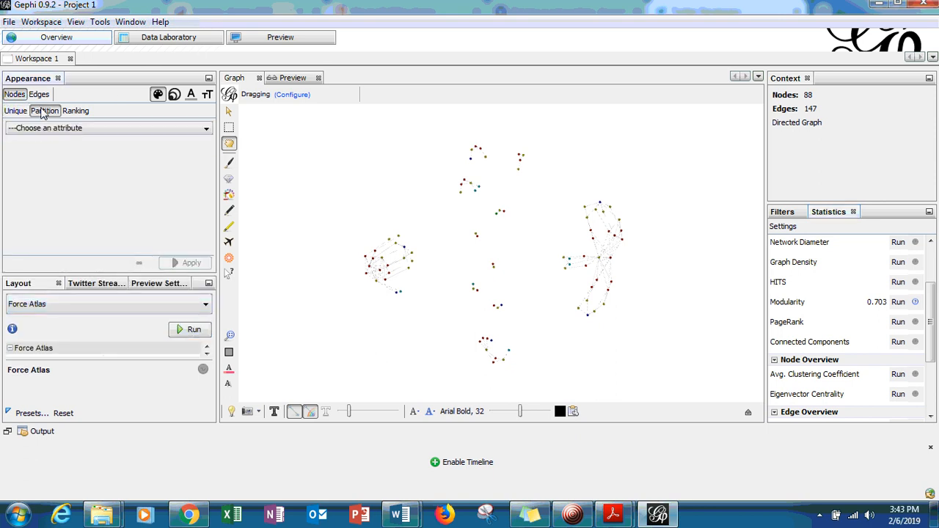
click(62, 129)
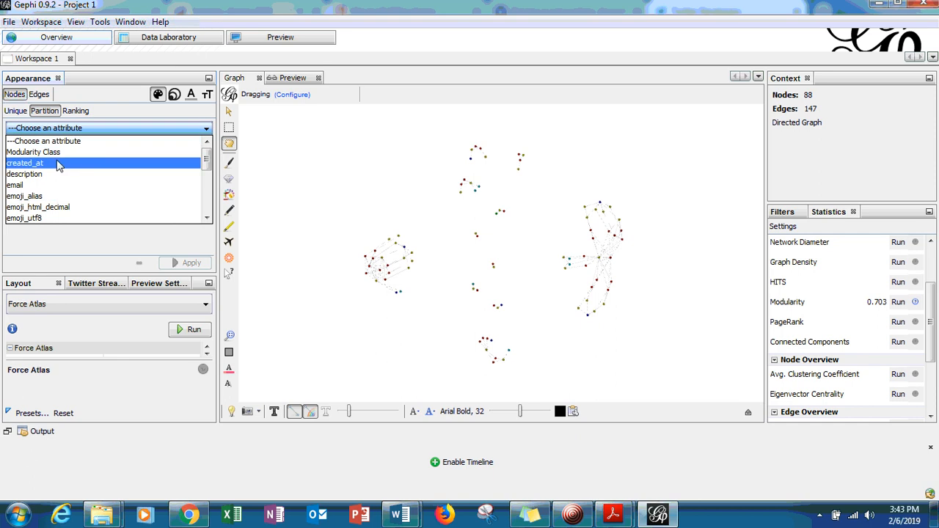
click(55, 153)
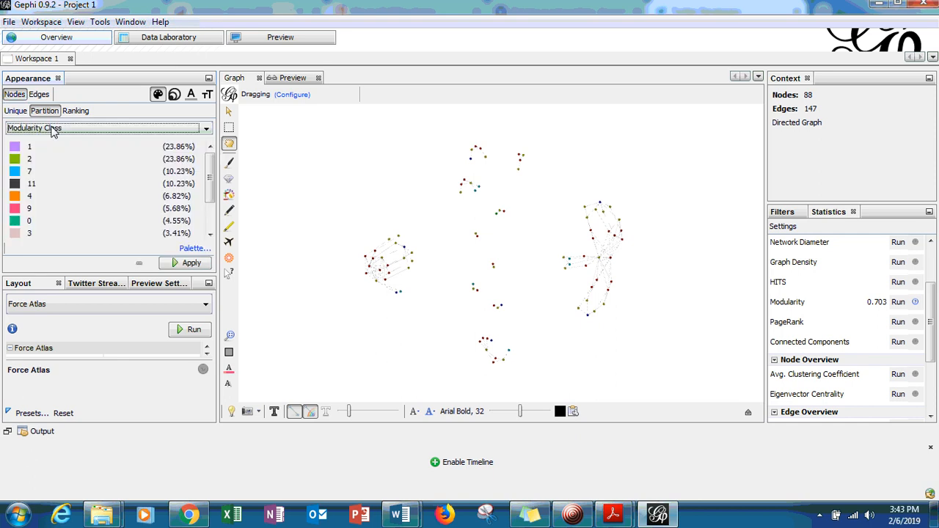
click(187, 263)
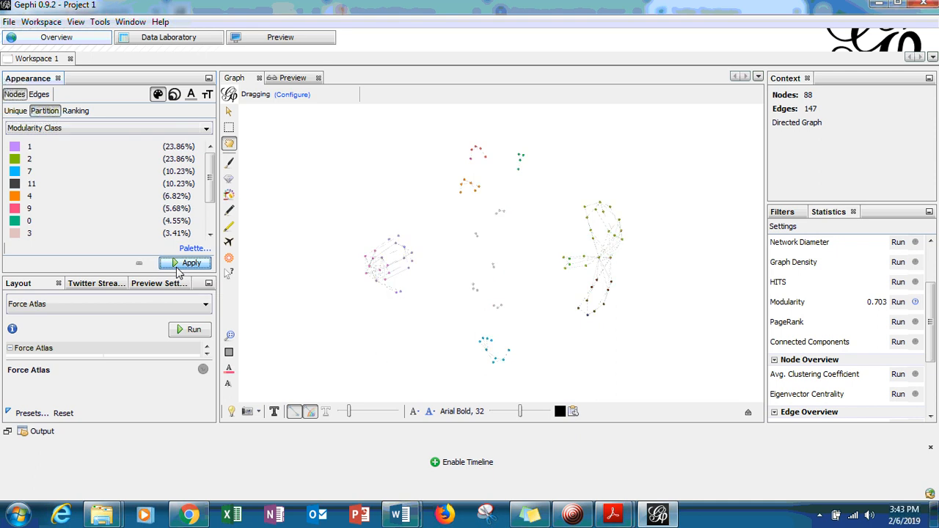
Size the nodes by the Modularity Class ranking from 10 to 50, and switch the node labels on and off again.
click(175, 95)
click(43, 110)
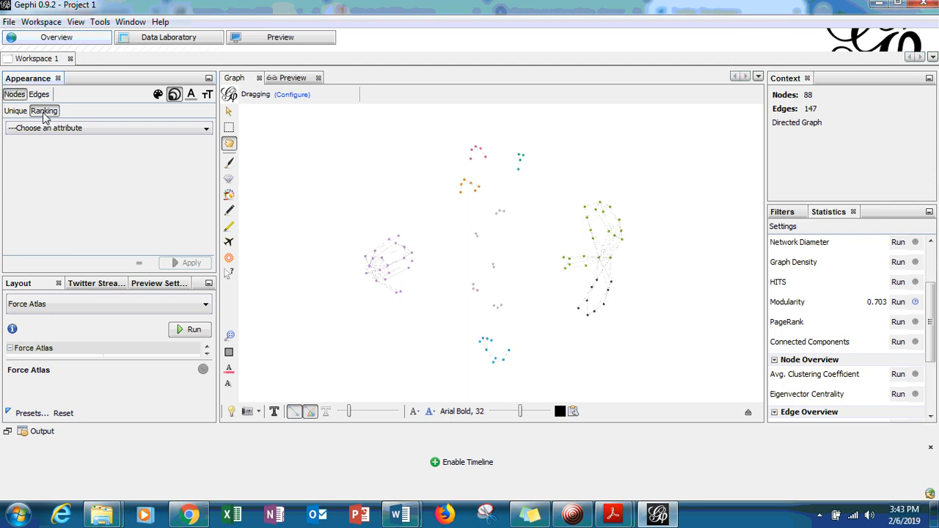
click(45, 126)
click(40, 185)
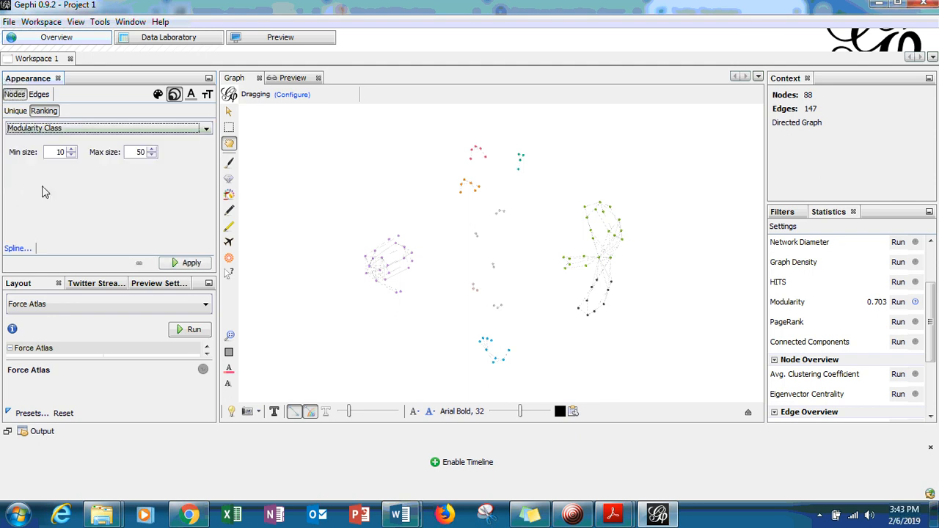
click(186, 266)
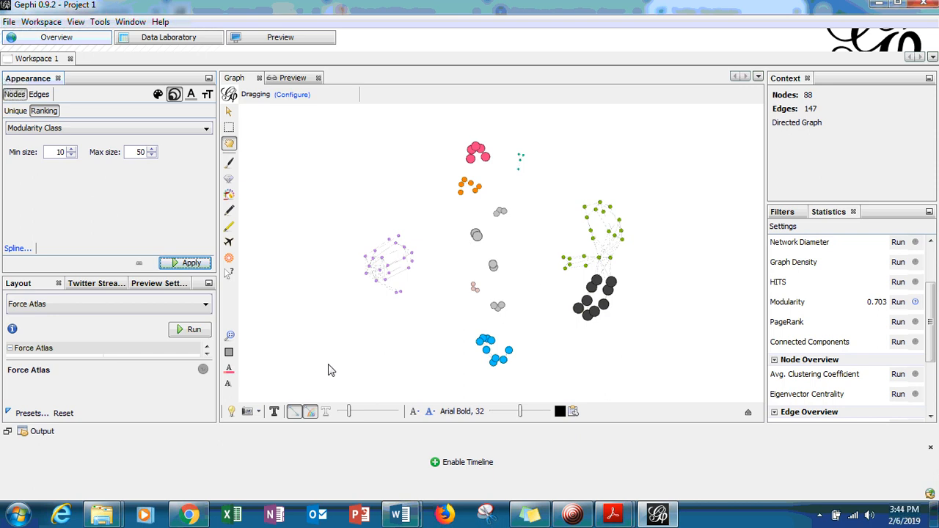
click(274, 412)
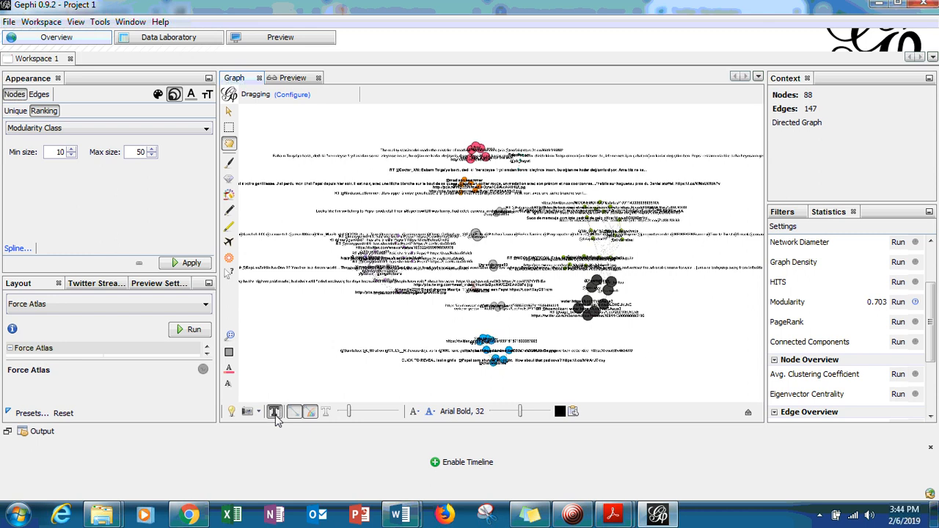
click(274, 412)
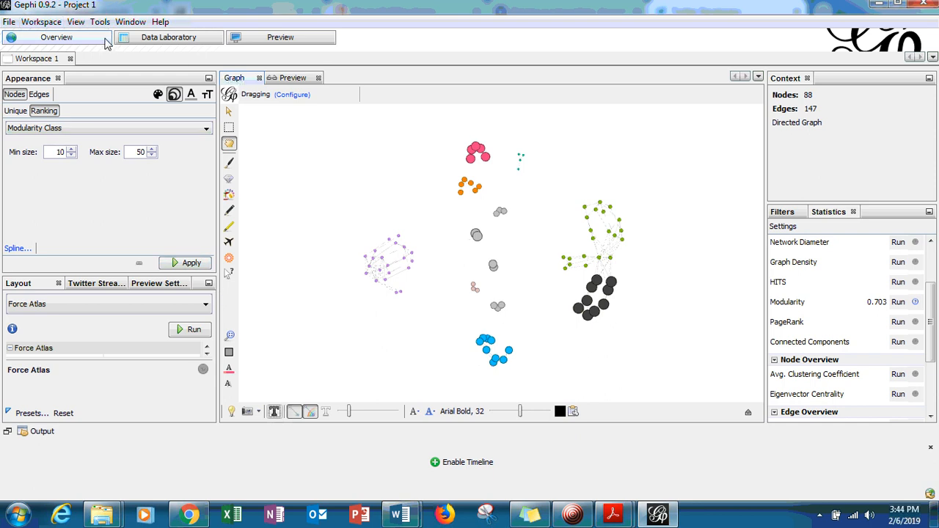
Open the graph preview with its settings and render the network using the Default preset at a 100% preview ratio.
click(126, 25)
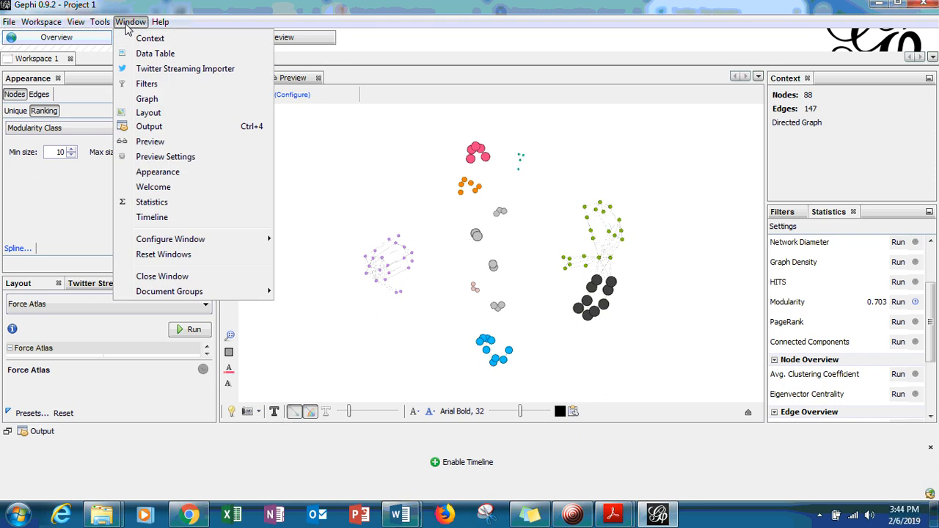
click(149, 143)
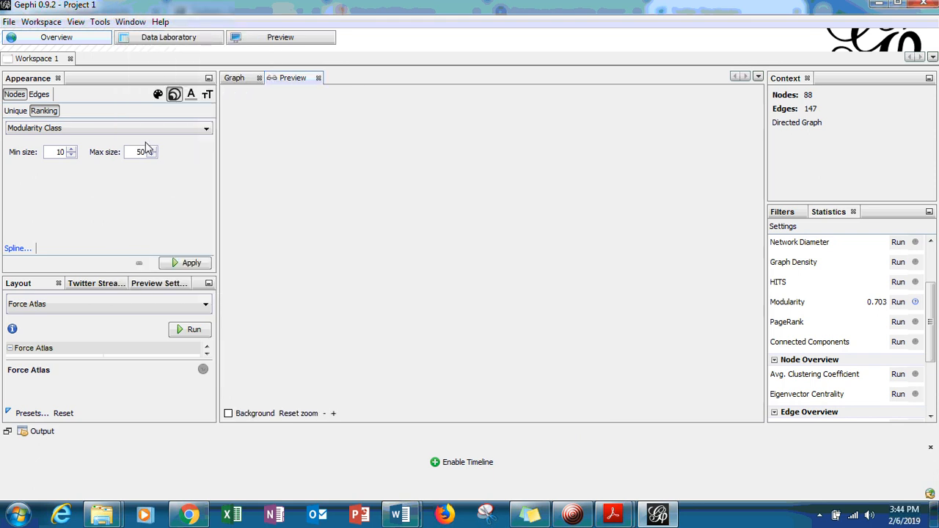
click(147, 285)
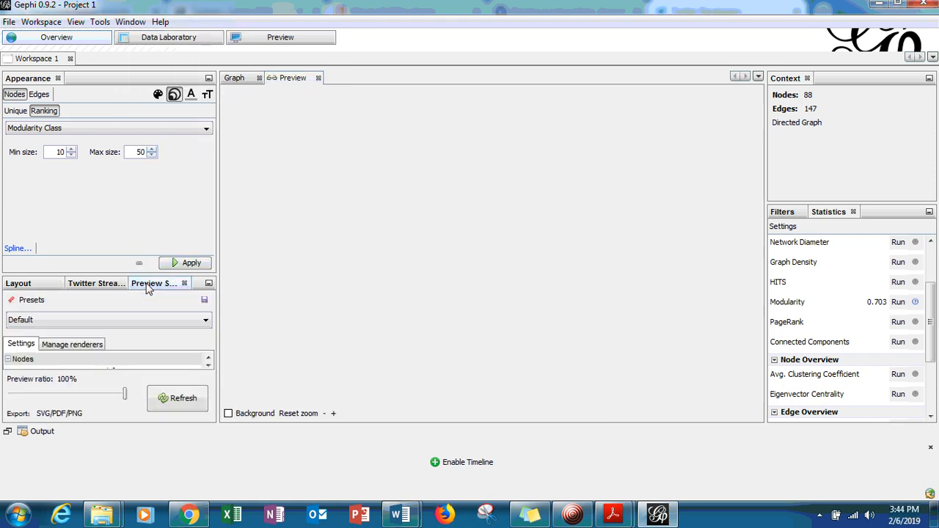
click(180, 404)
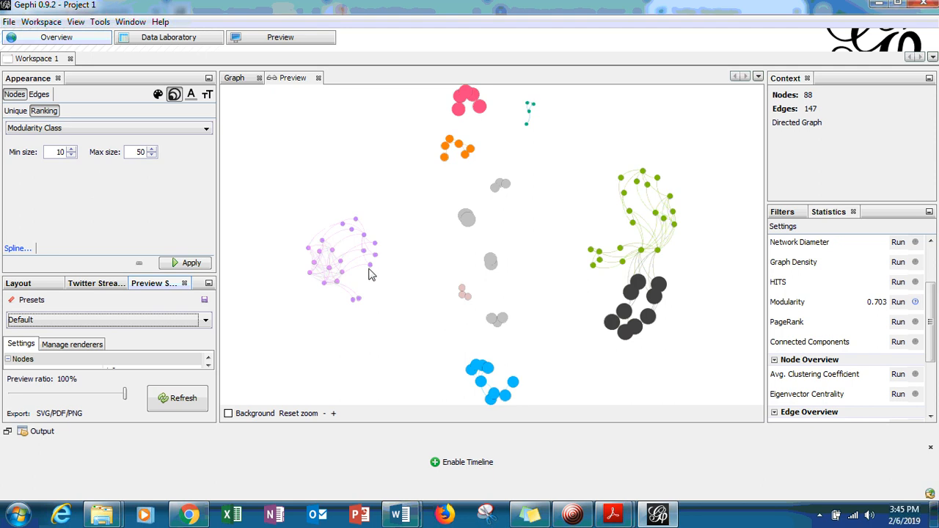
Export the previewed graph to the Desktop as a PDF file named twitter.pdf.
click(60, 415)
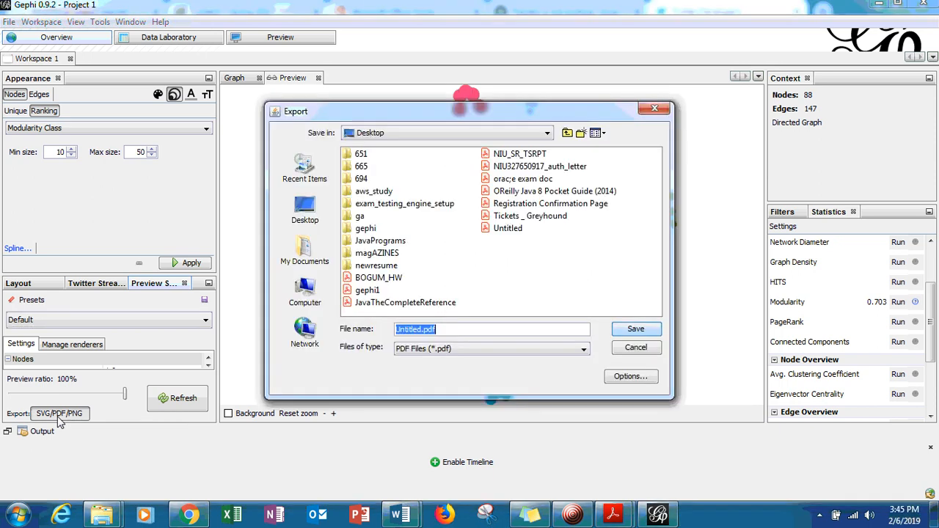
click(449, 346)
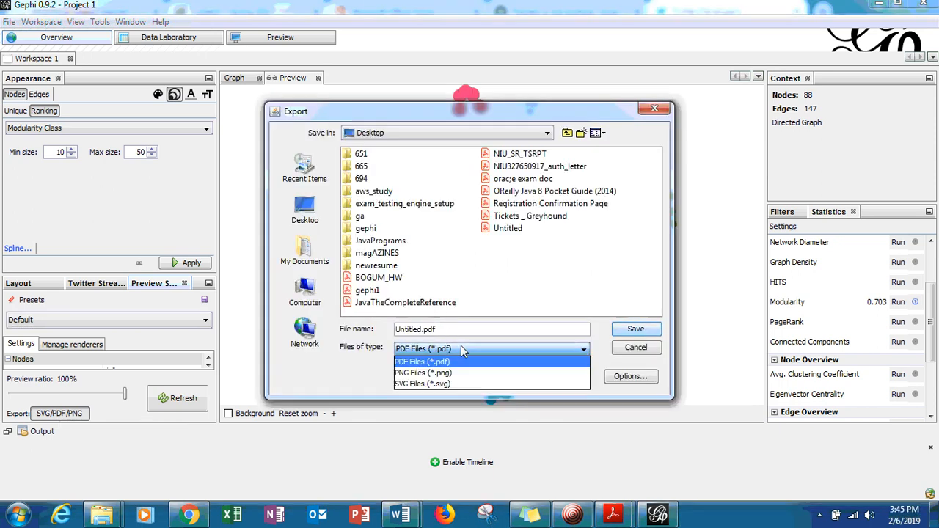
click(449, 346)
click(443, 330)
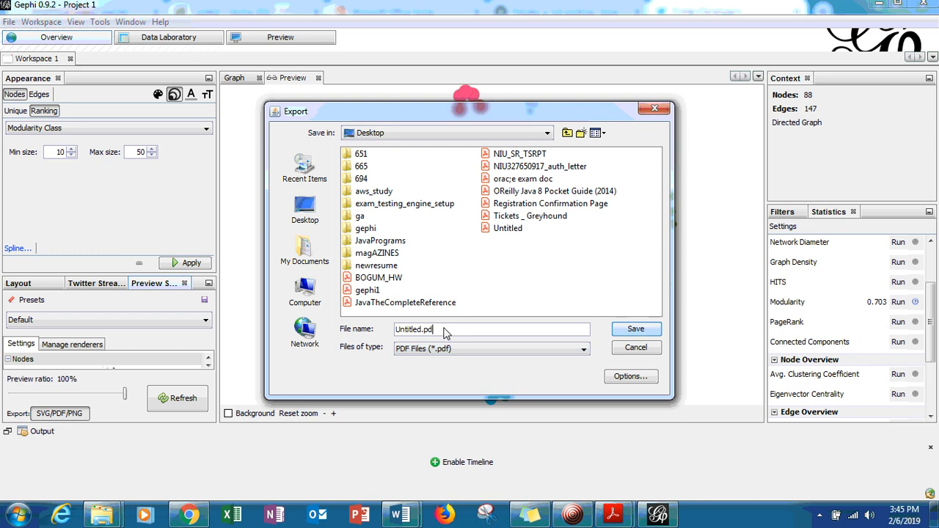
key(ctrl+a)
key(BackSpace)
click(629, 330)
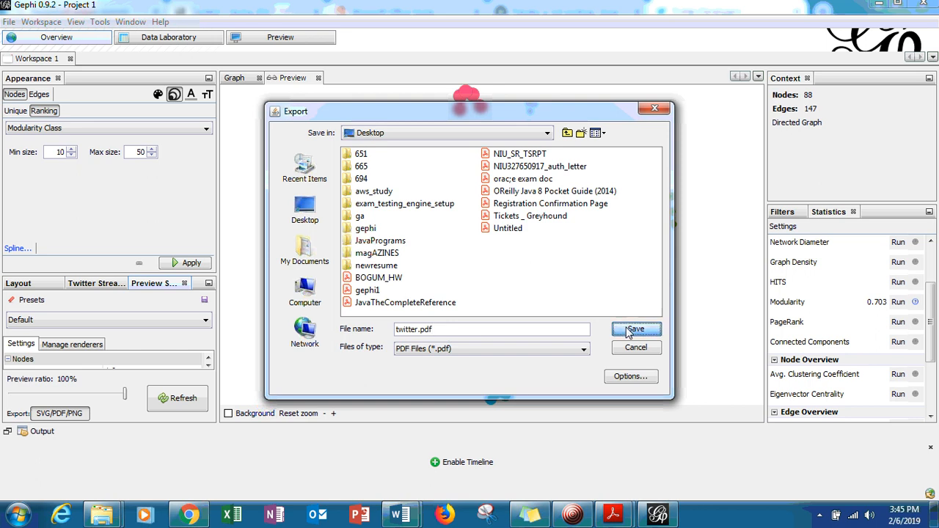
Minimize Gephi, open the exported twitter.pdf from the desktop in Adobe Acrobat Reader and look over the rendered network.
click(883, 6)
click(874, 5)
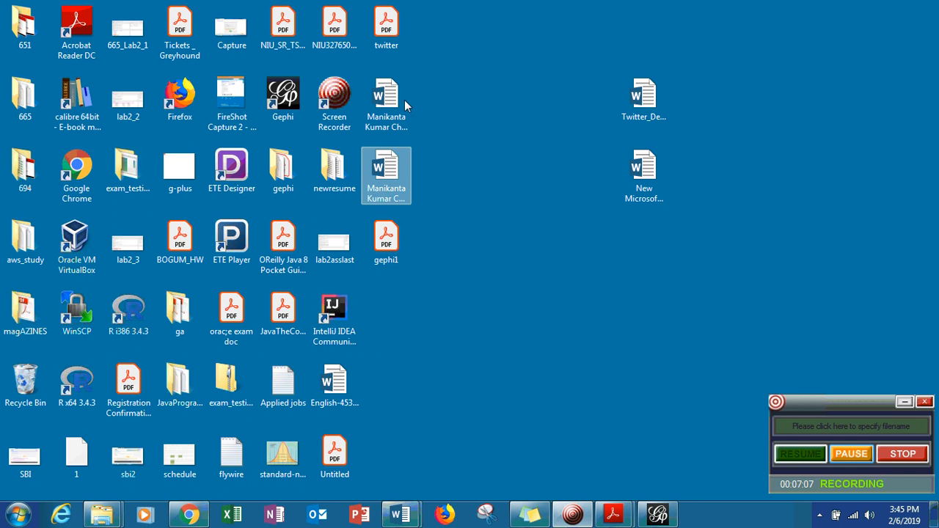
double_click(392, 18)
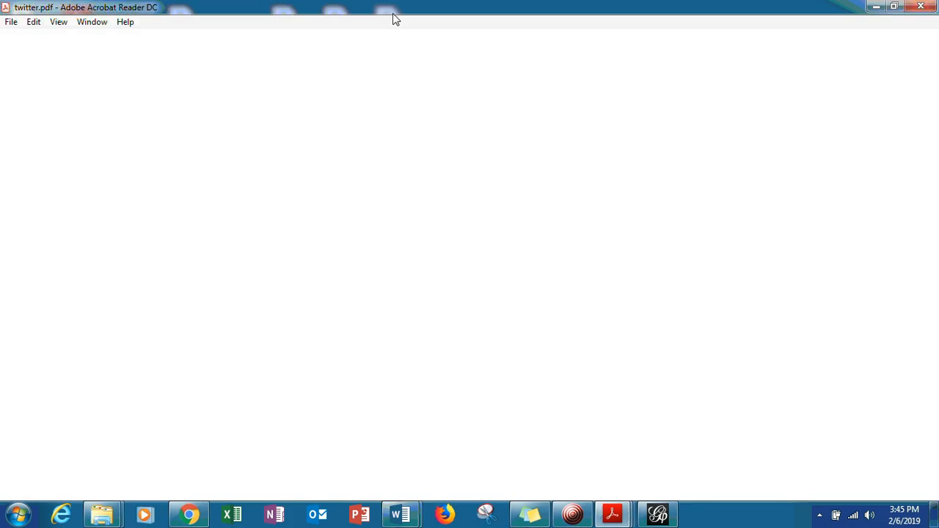
drag(761, 145, 755, 171)
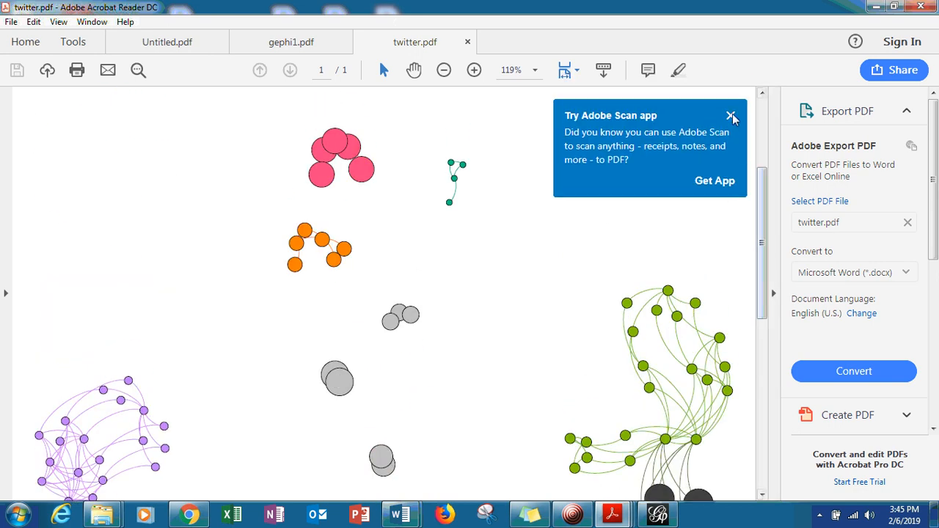
drag(760, 210, 759, 129)
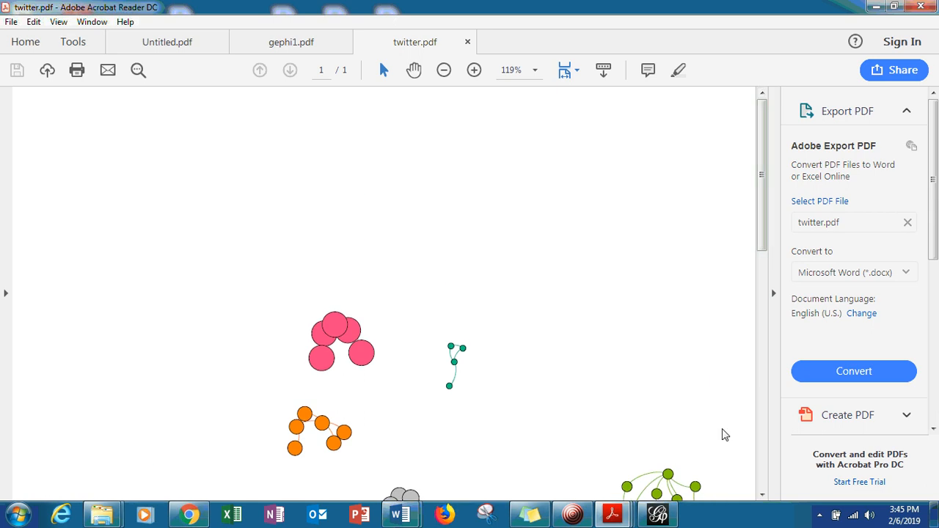
click(573, 514)
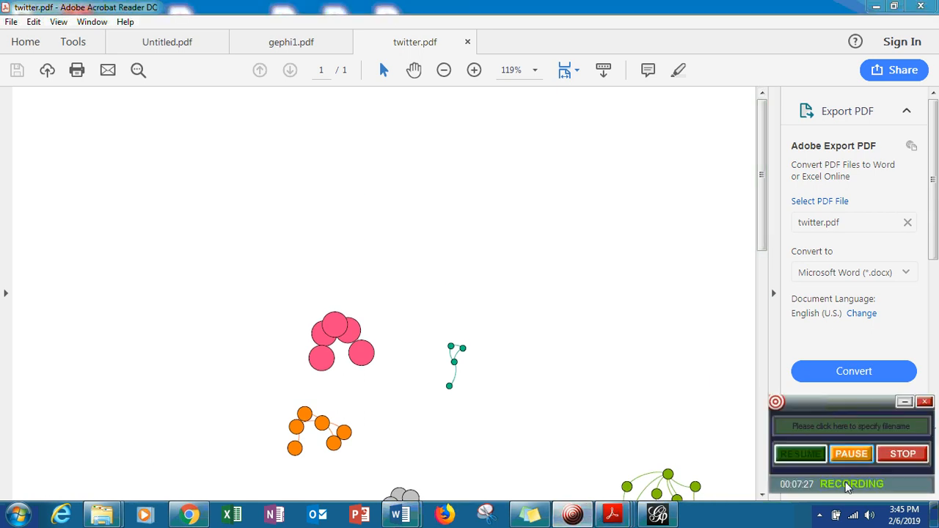